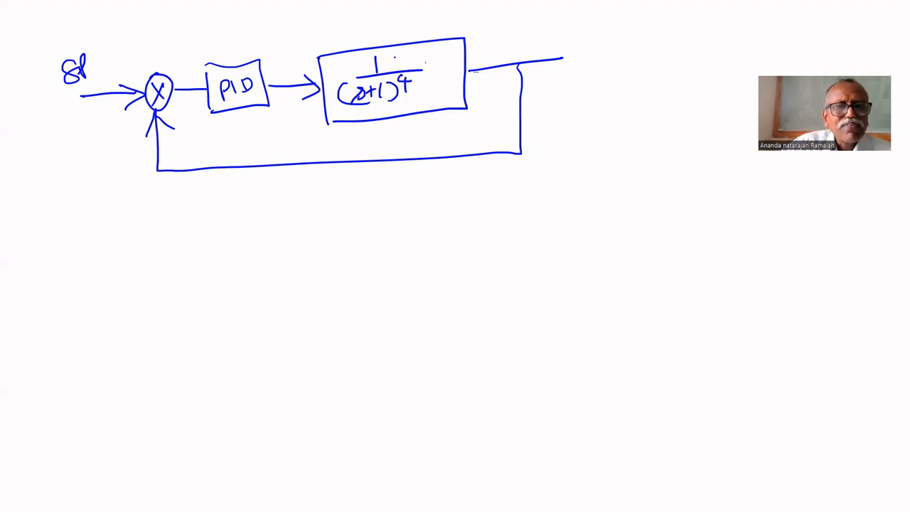
mouse_move(365, 31)
mouse_down()
mouse_move(371, 41)
mouse_move(418, 26)
mouse_move(414, 38)
mouse_up()
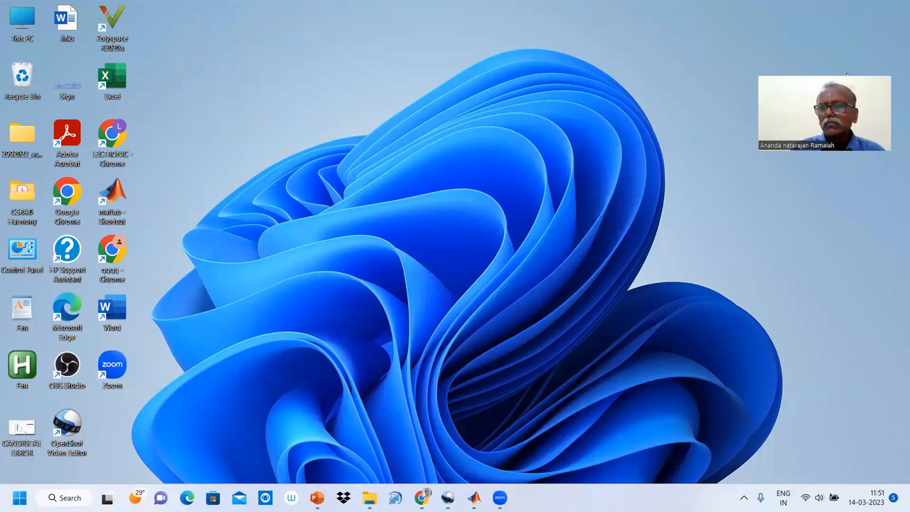
drag(847, 74, 849, 12)
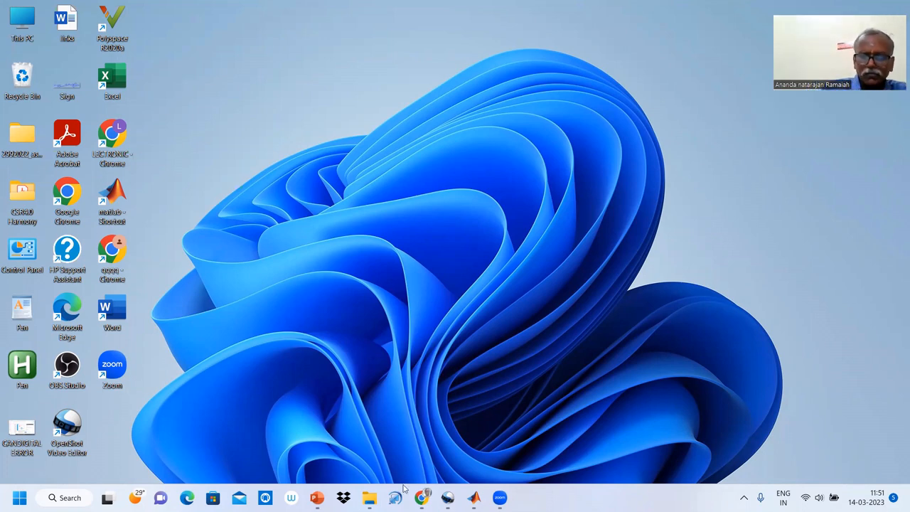
Switch to the smith1 Simulink model and delete the upper loop's delay input line and the feedback line between its two outer sum blocks.
mouse_move(472, 496)
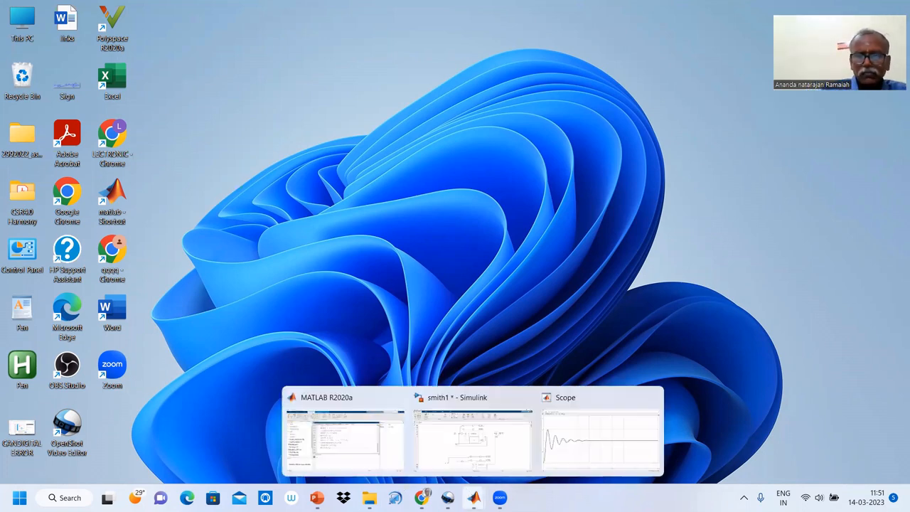
click(472, 454)
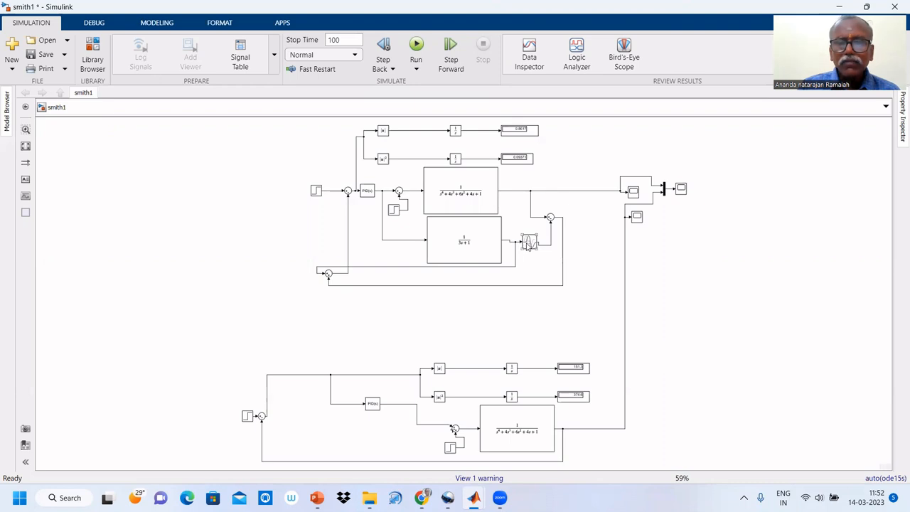
drag(528, 244, 542, 243)
click(523, 240)
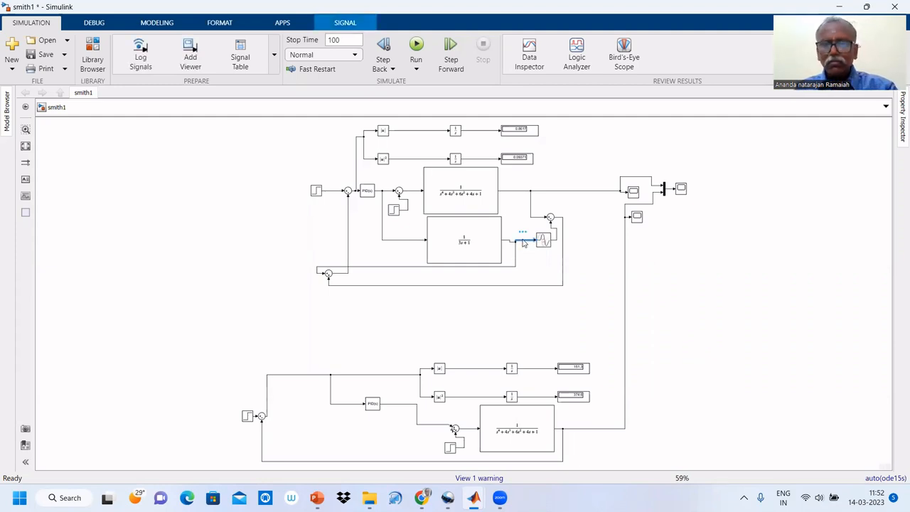
key(Delete)
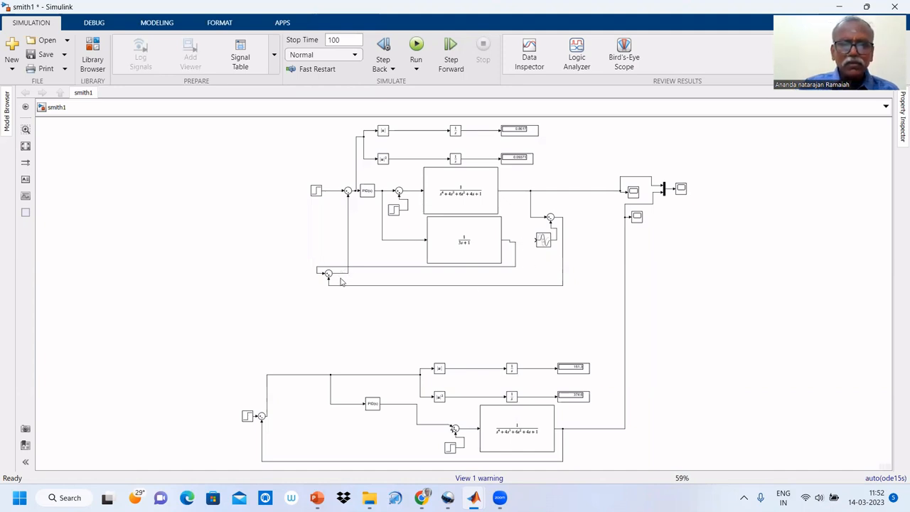
click(346, 285)
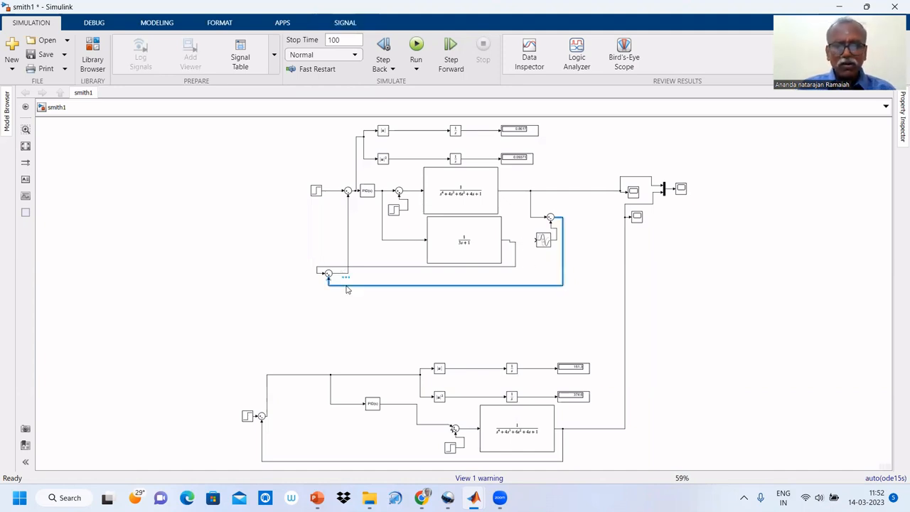
key(Delete)
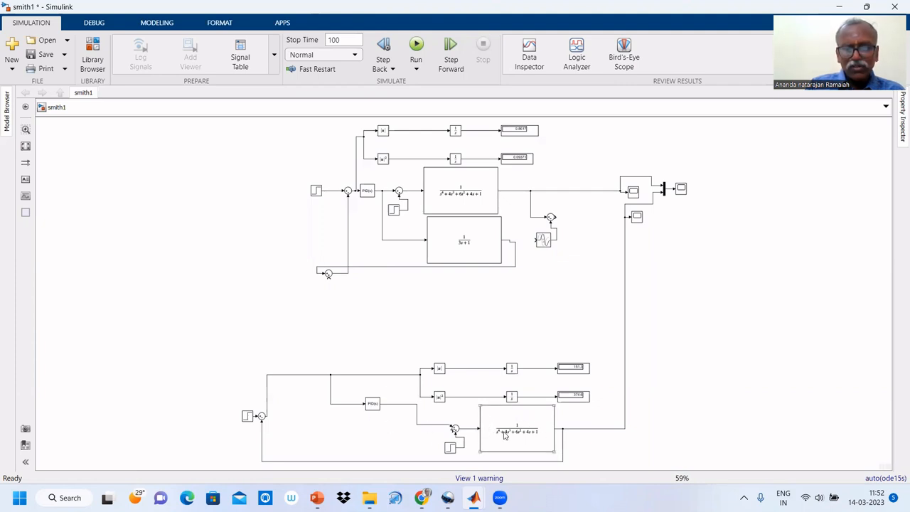
Set the integral gain of the lower loop's PID controller to 4*.45/6*1.2*0.
click(371, 407)
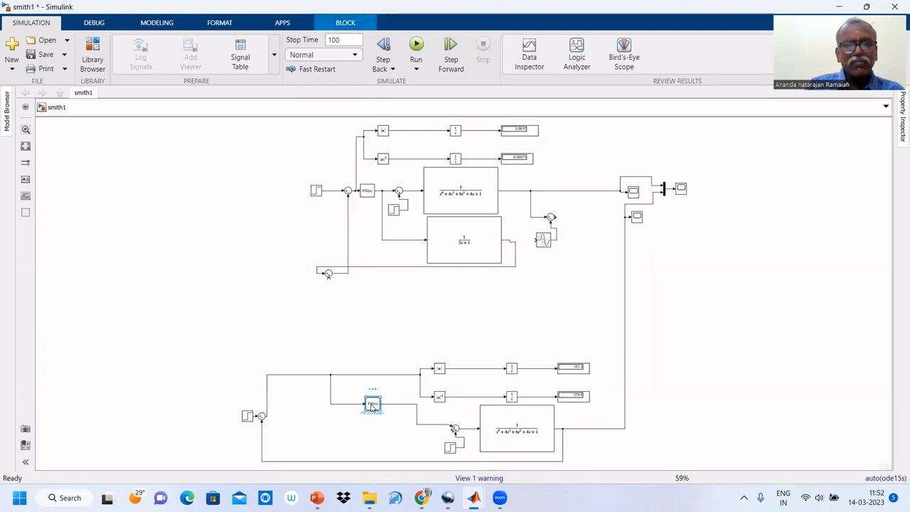
double_click(371, 406)
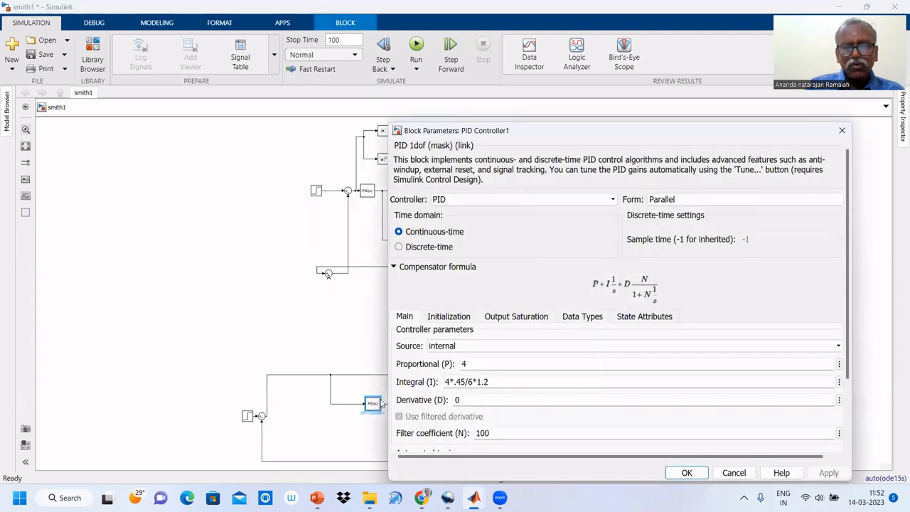
mouse_move(490, 382)
mouse_down()
mouse_move(445, 382)
mouse_move(489, 382)
mouse_up()
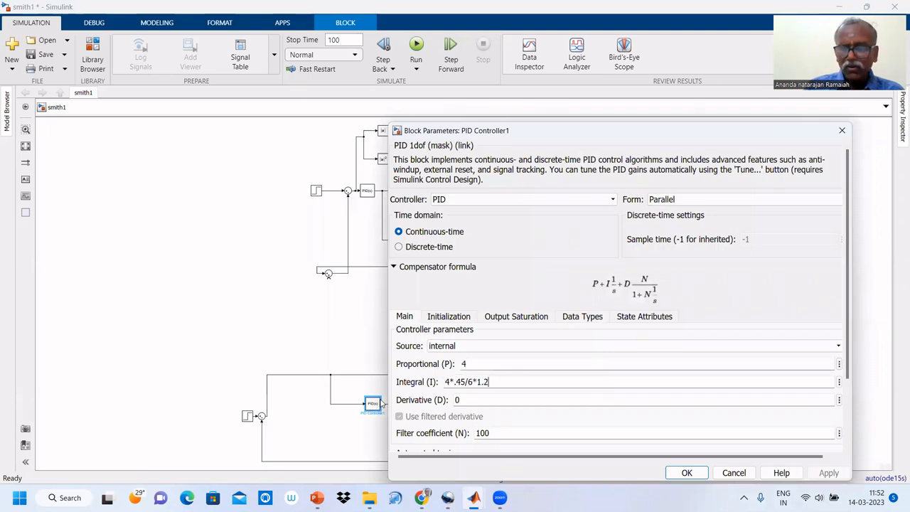
text(*0)
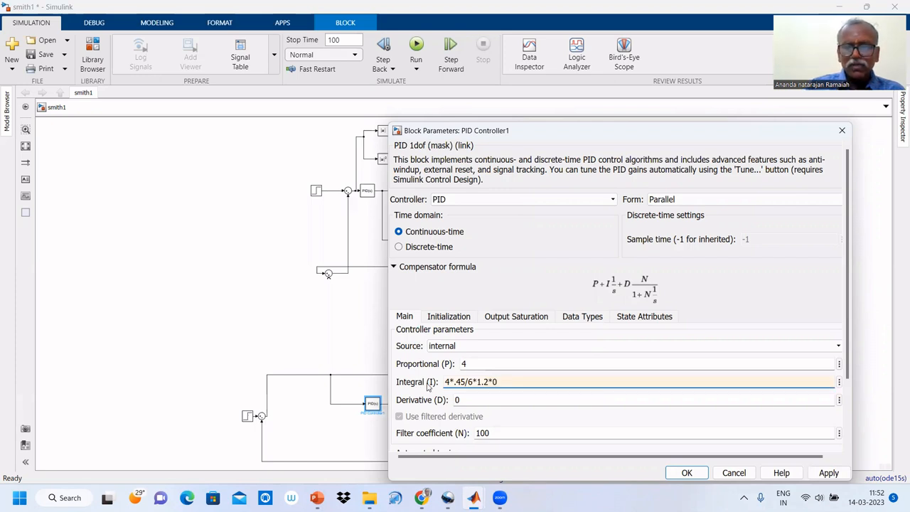
key(shift+Tab)
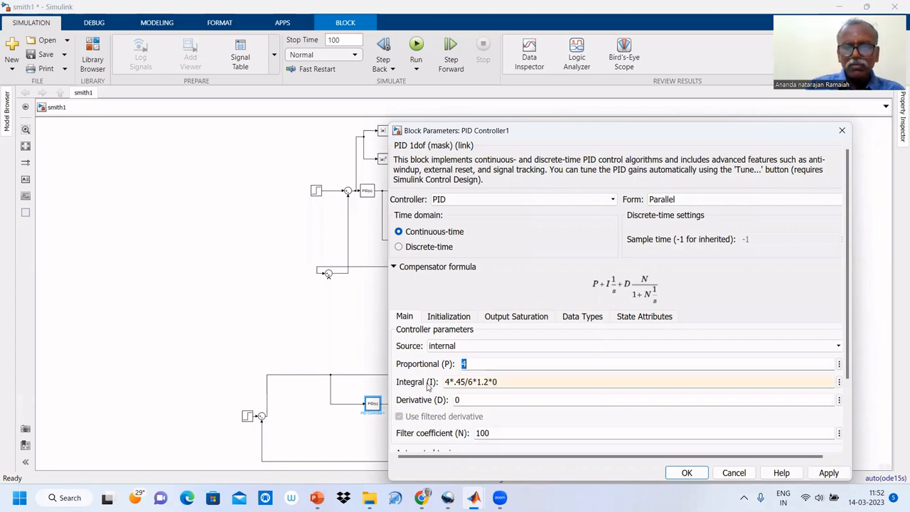
click(686, 472)
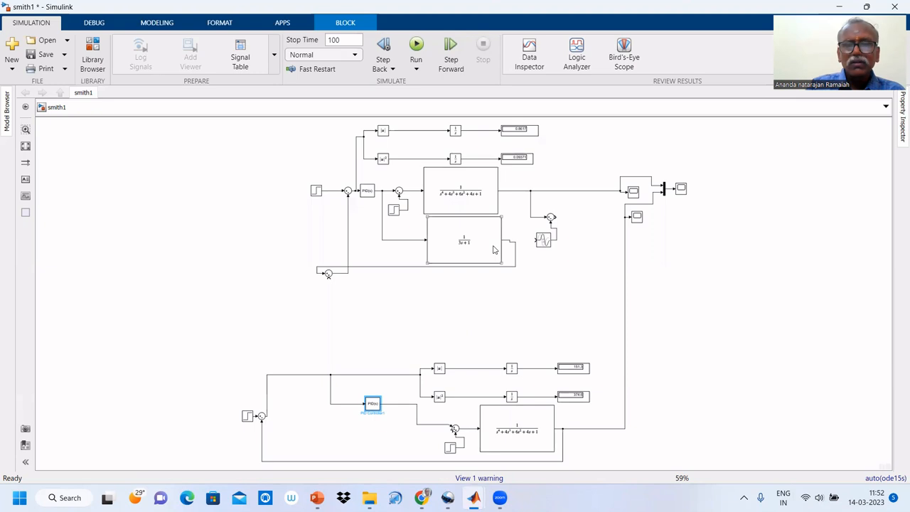
Set the upper loop's PID controller to a proportional gain of 4 and an integral gain of 40*.45/5*0.
click(367, 196)
double_click(366, 192)
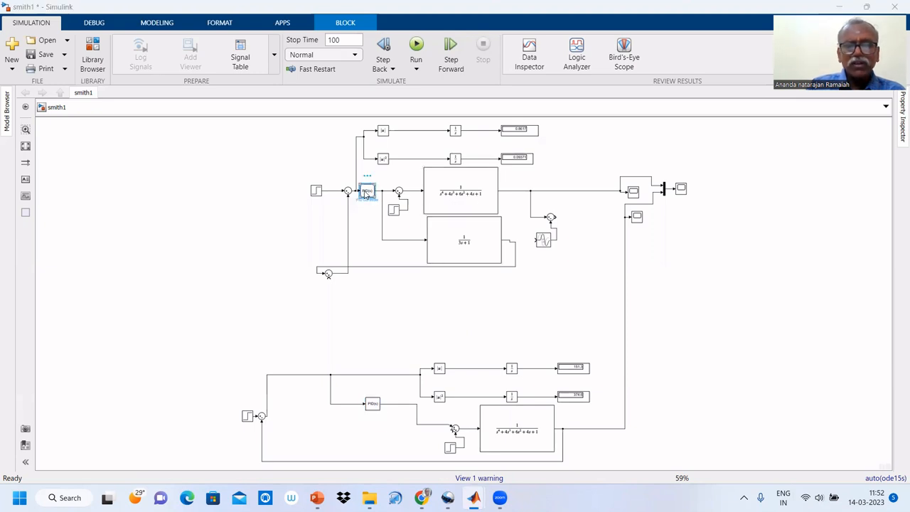
double_click(473, 250)
click(473, 251)
key(BackSpace)
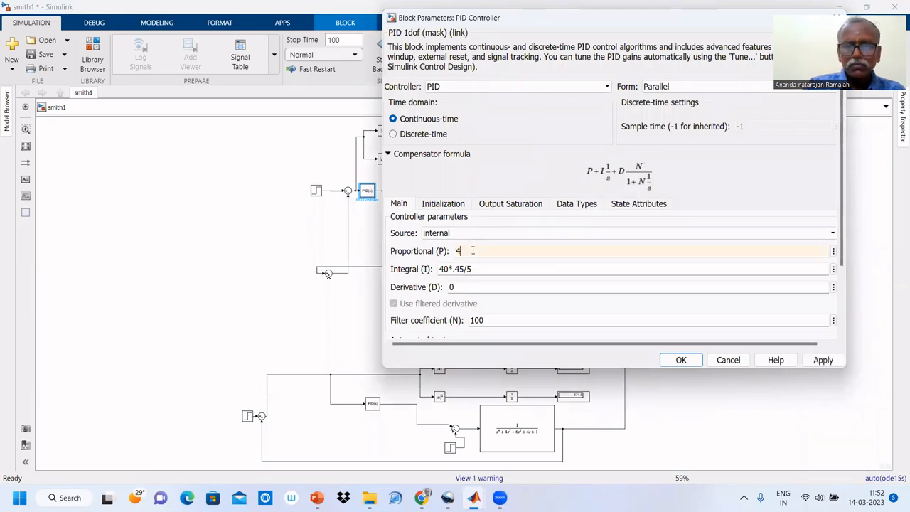
double_click(482, 268)
click(482, 269)
text(*)
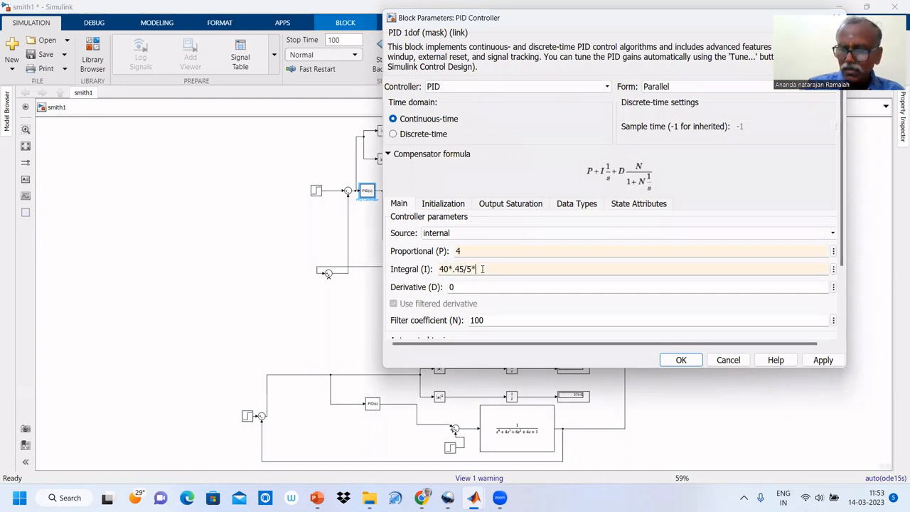
text(0)
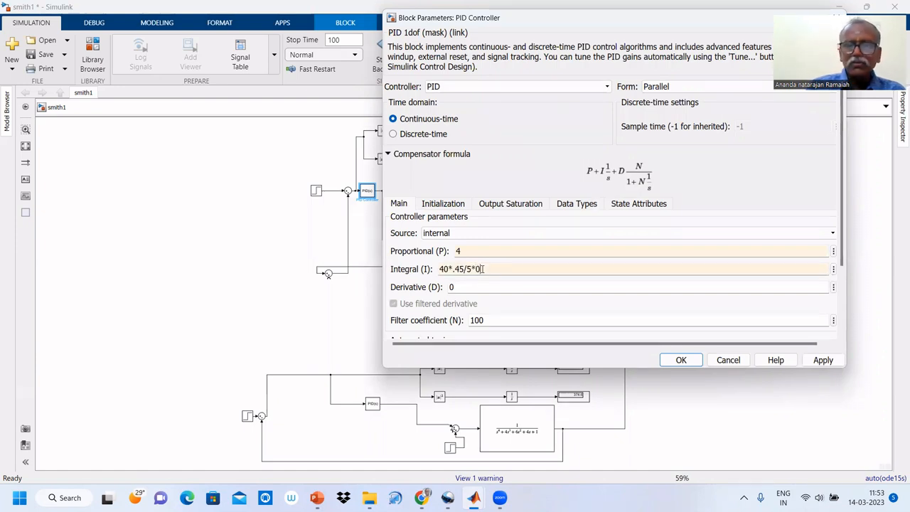
click(691, 357)
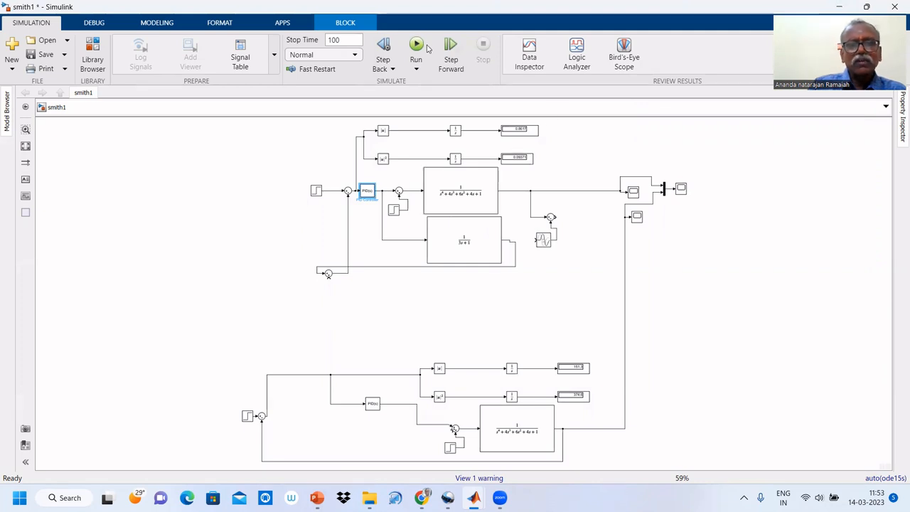
Run the simulation and open the scope fed by the multiplexer to compare both loop responses.
click(417, 45)
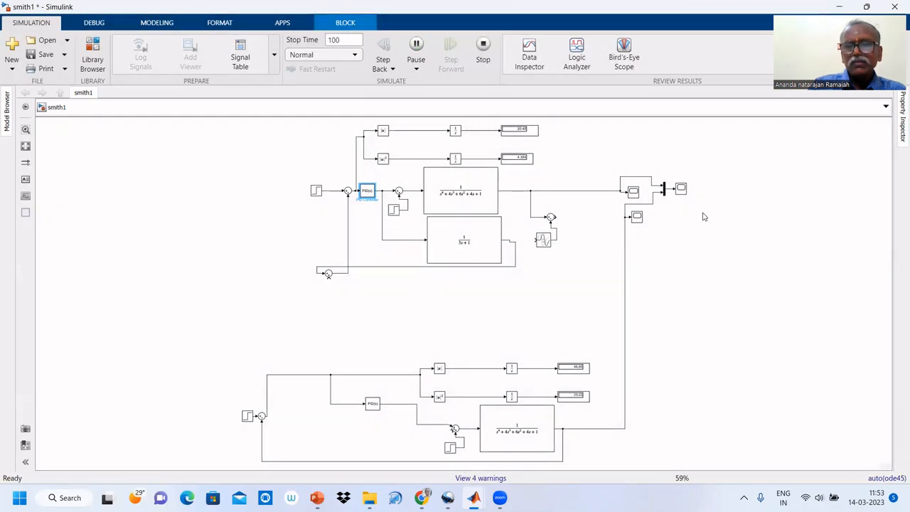
click(681, 189)
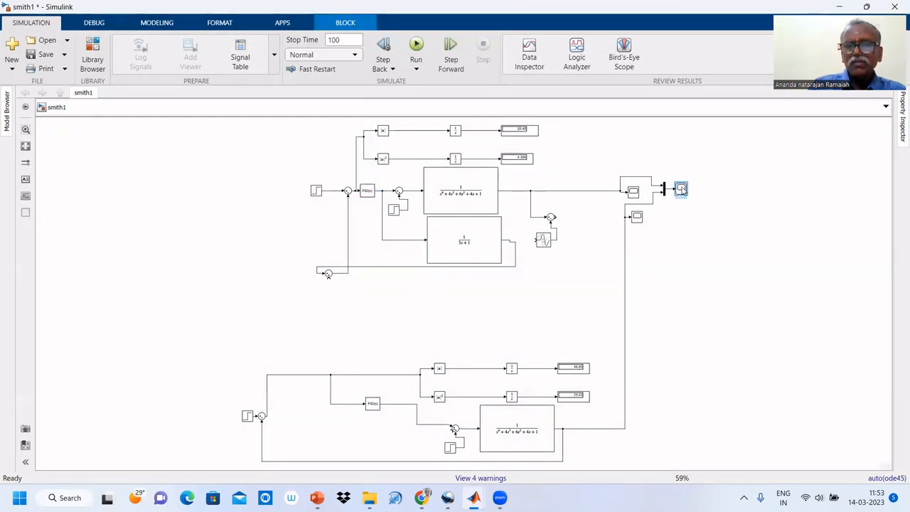
double_click(680, 189)
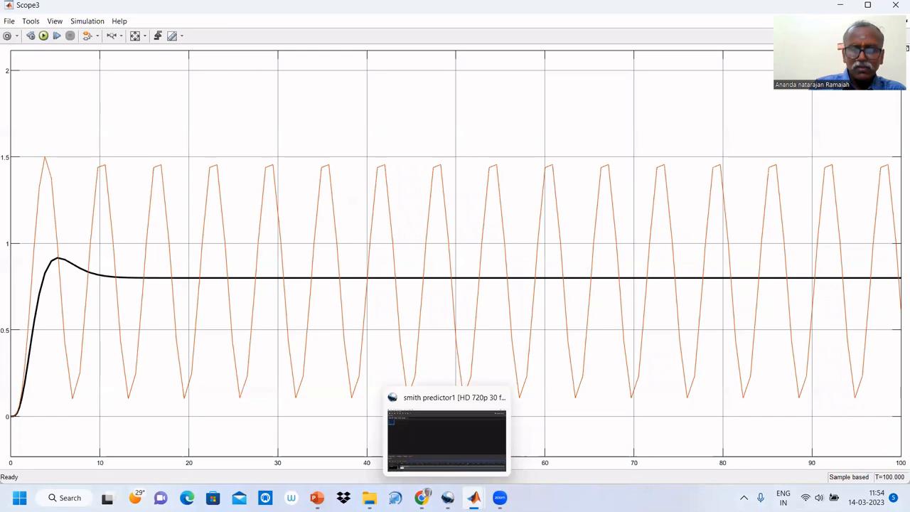
Return to the smith1 model and give the upper loop's disturbance step a step time of 50 and a final value of 1.
mouse_move(473, 497)
click(399, 455)
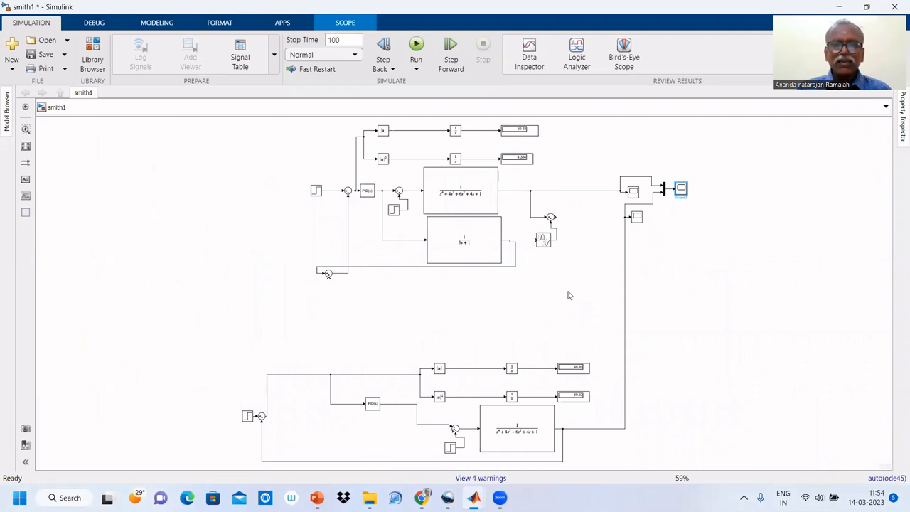
double_click(396, 212)
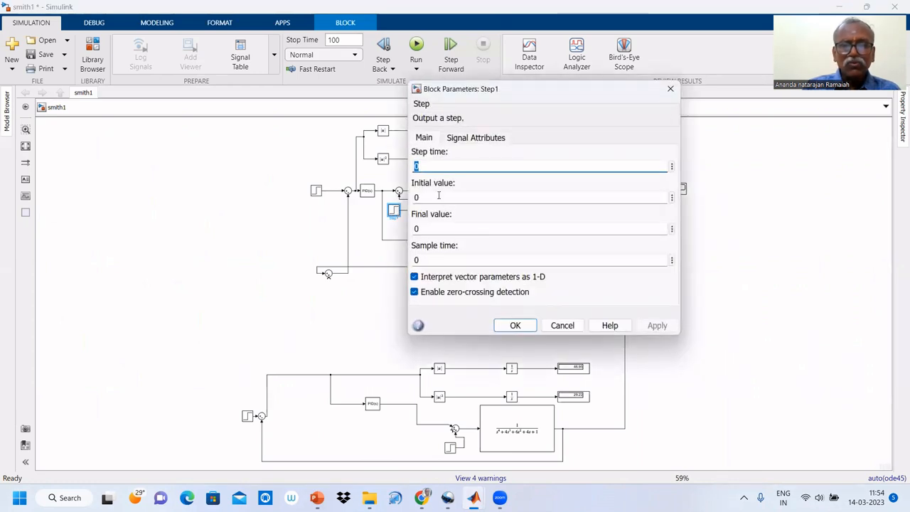
text(50)
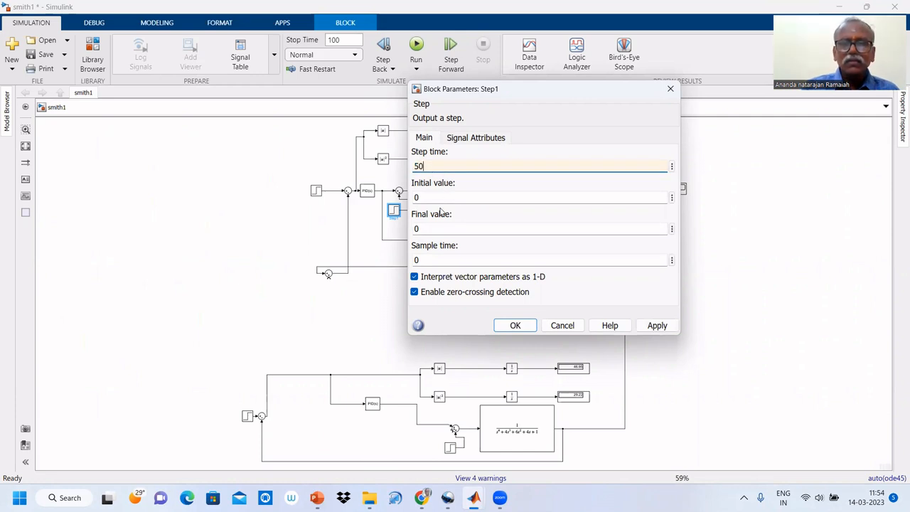
double_click(429, 227)
text(1)
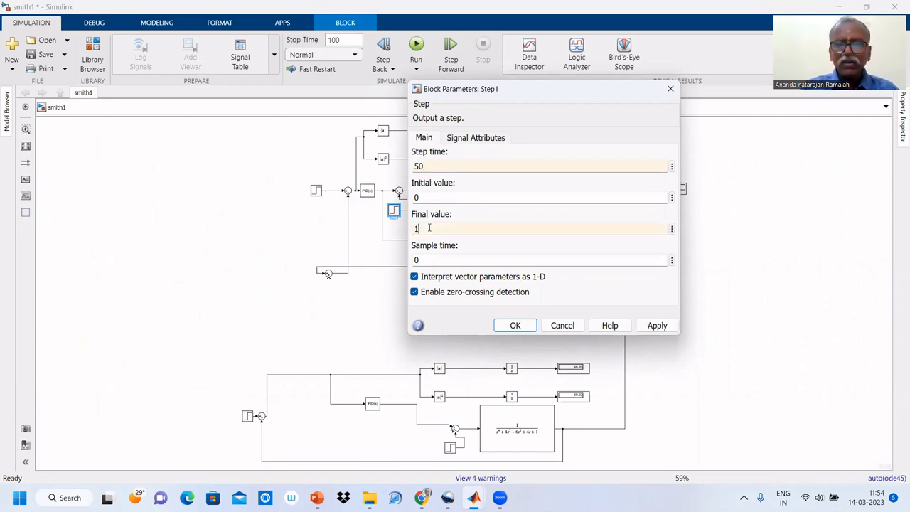
click(516, 325)
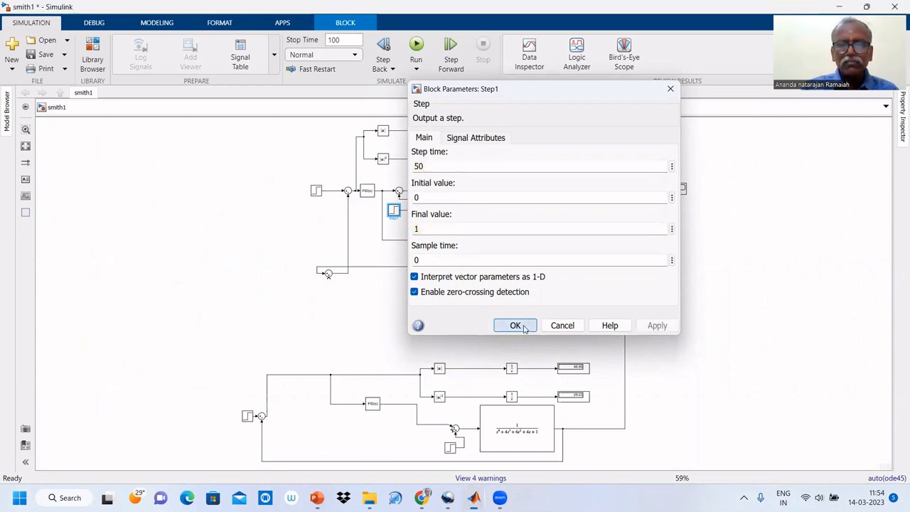
click(413, 320)
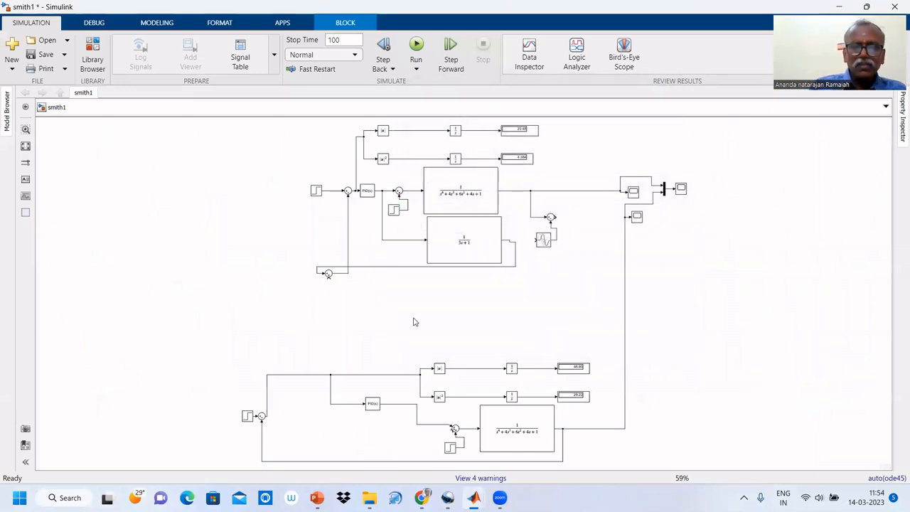
Set the proportional gain of the upper loop's PID controller to 4*0.45.
click(367, 193)
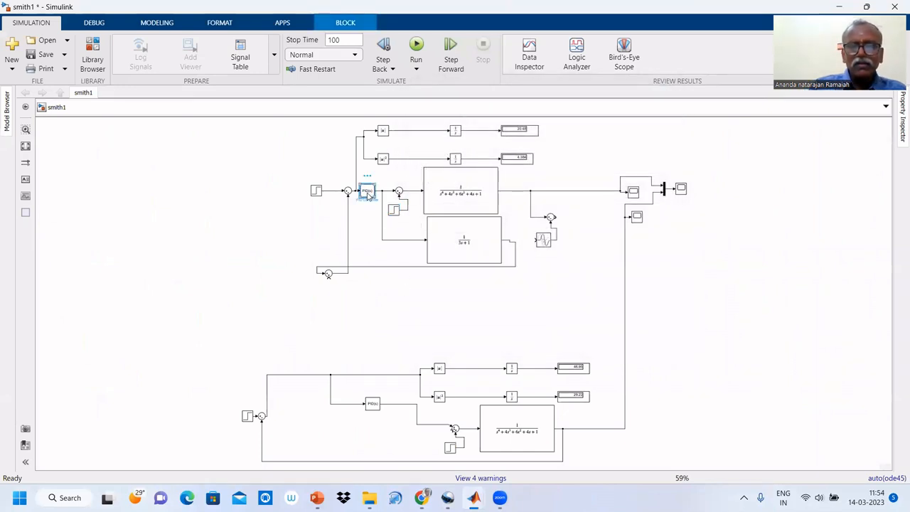
double_click(367, 193)
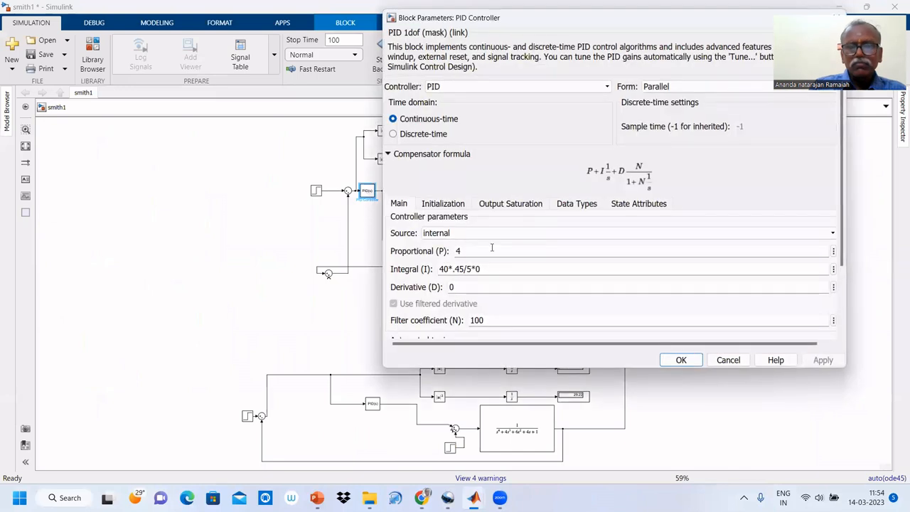
double_click(466, 250)
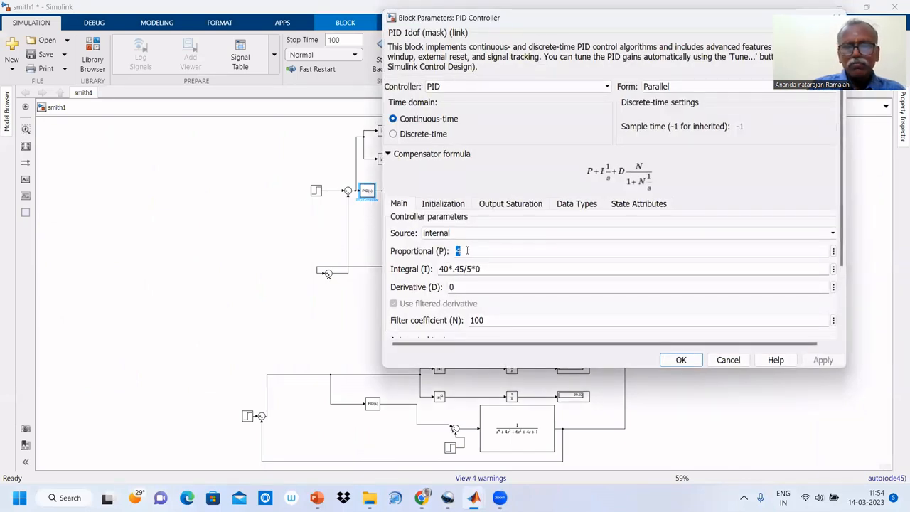
text(4)
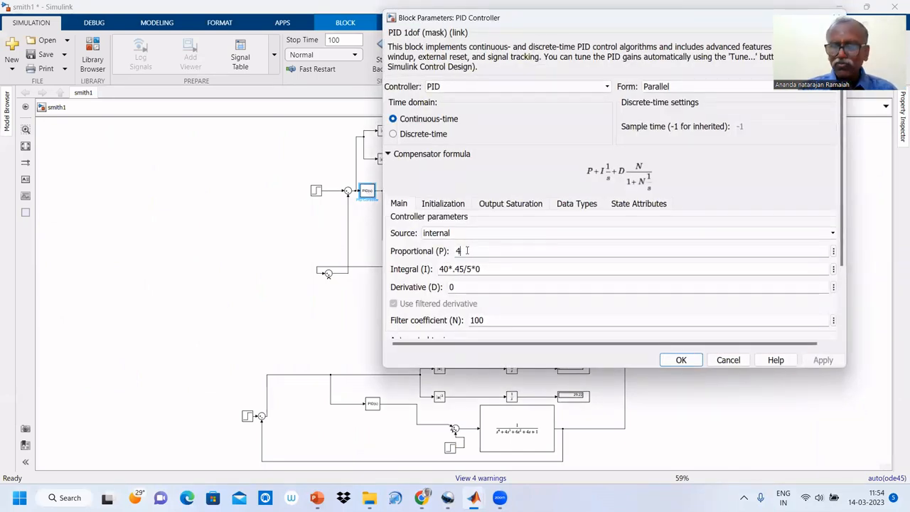
text(*0.45)
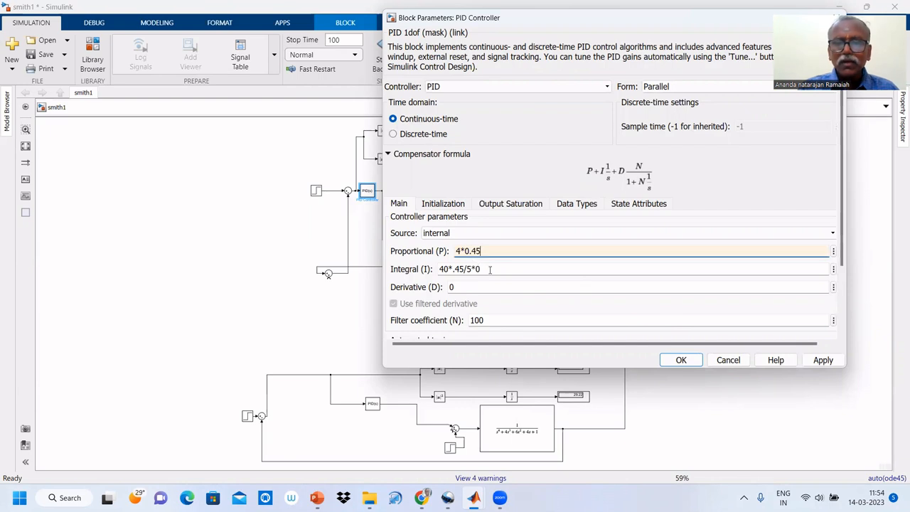
Set the integral gain of the upper loop's PID controller to 40.45/5 and accept the parameters.
double_click(449, 270)
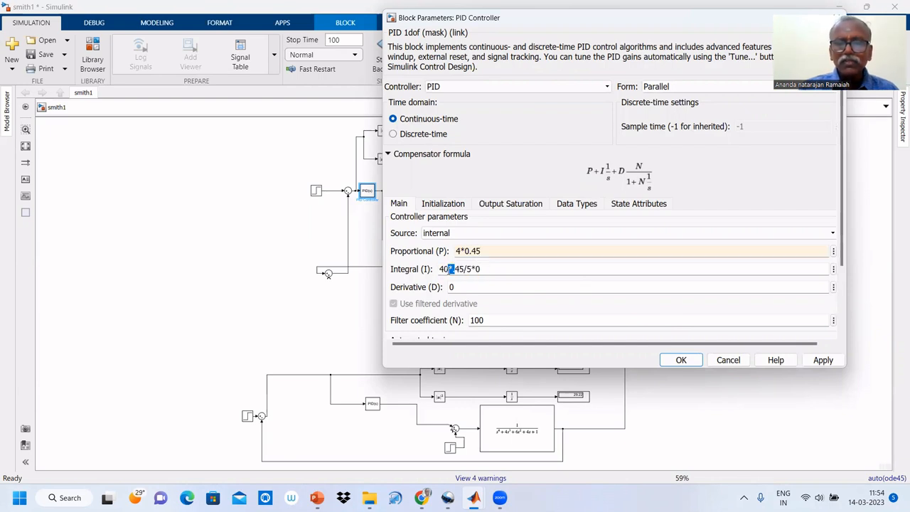
click(450, 269)
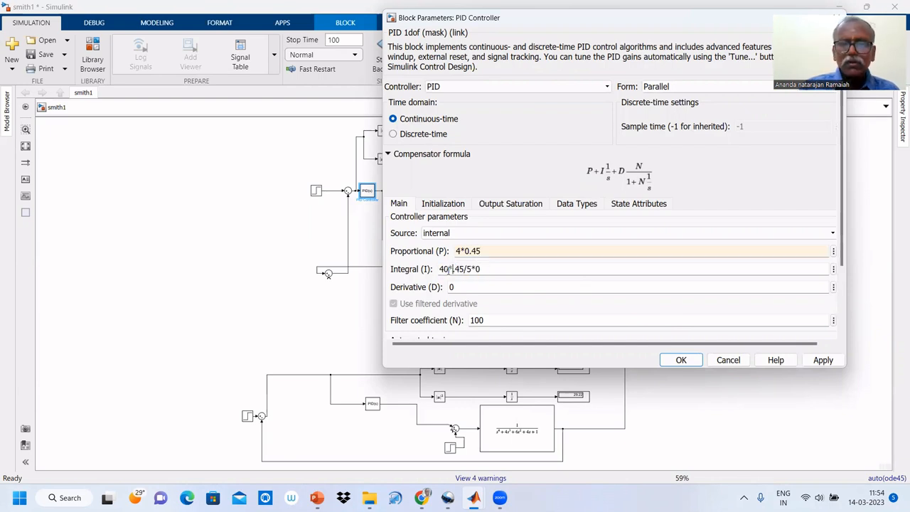
key(BackSpace)
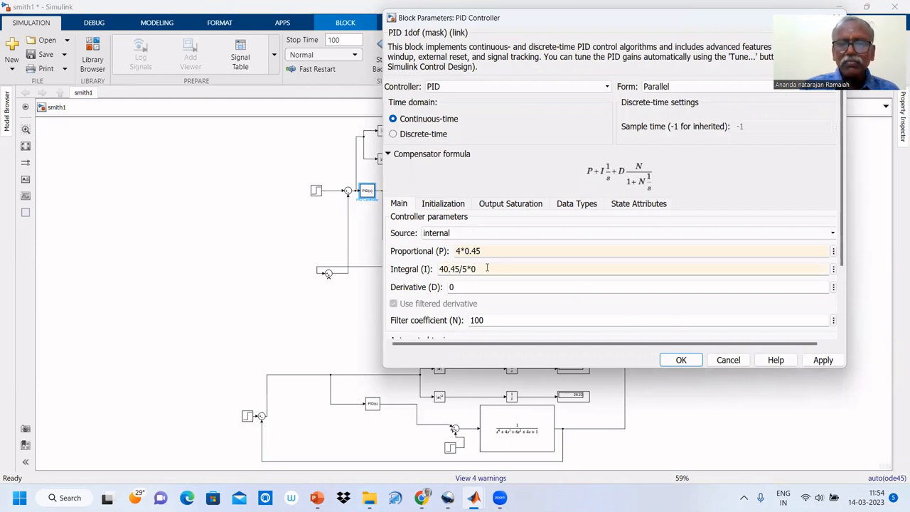
key(BackSpace)
key(BackSpace)
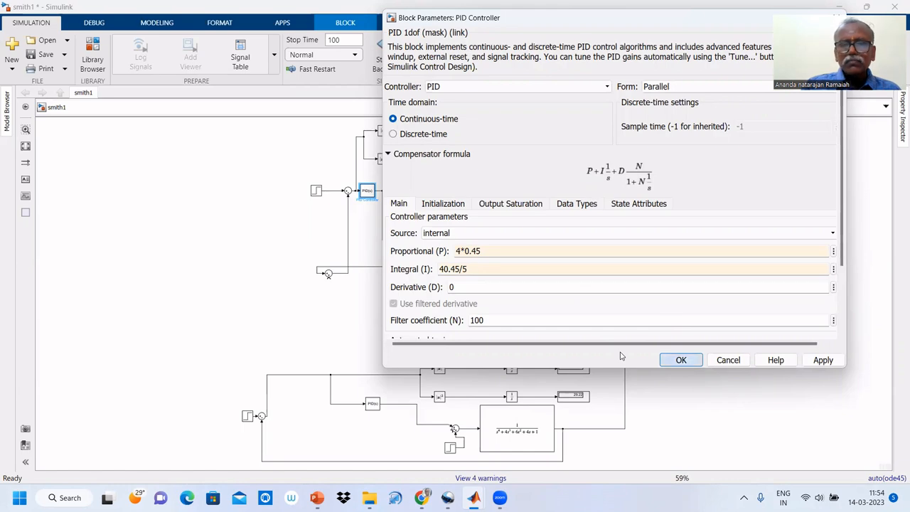
key(Return)
Set the proportional gain of the lower loop's PID controller to 4*0.45.
click(372, 405)
double_click(372, 405)
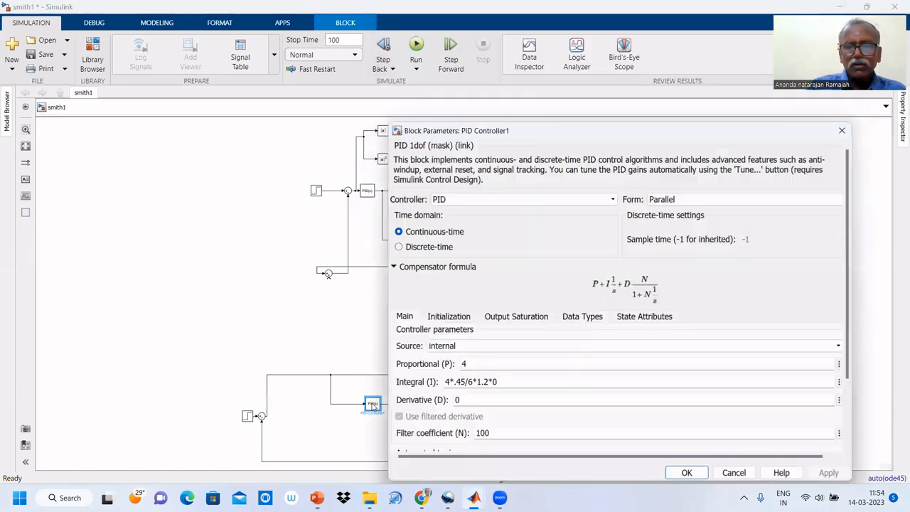
double_click(481, 358)
key(Right)
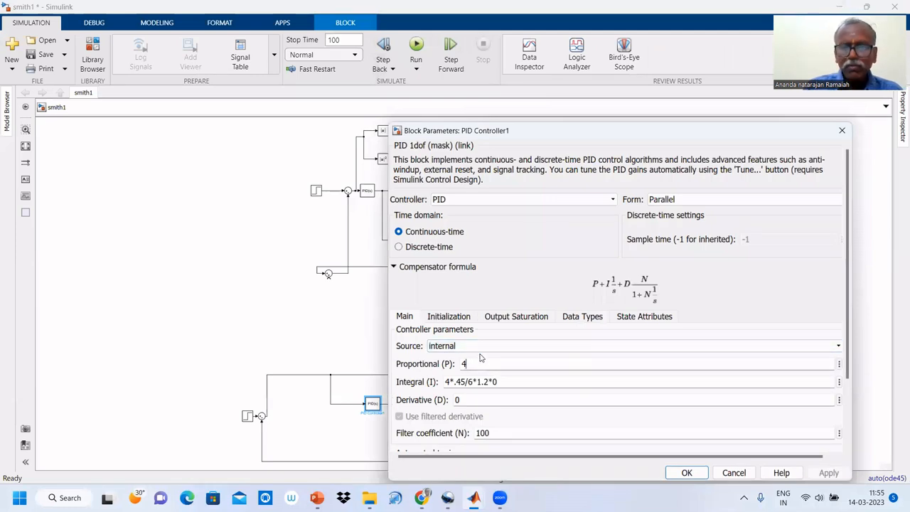
text(*0.)
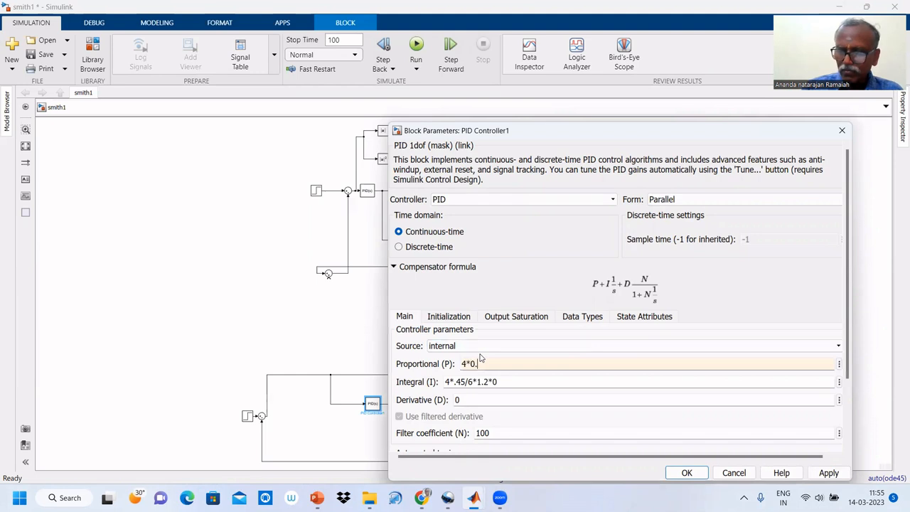
text(45)
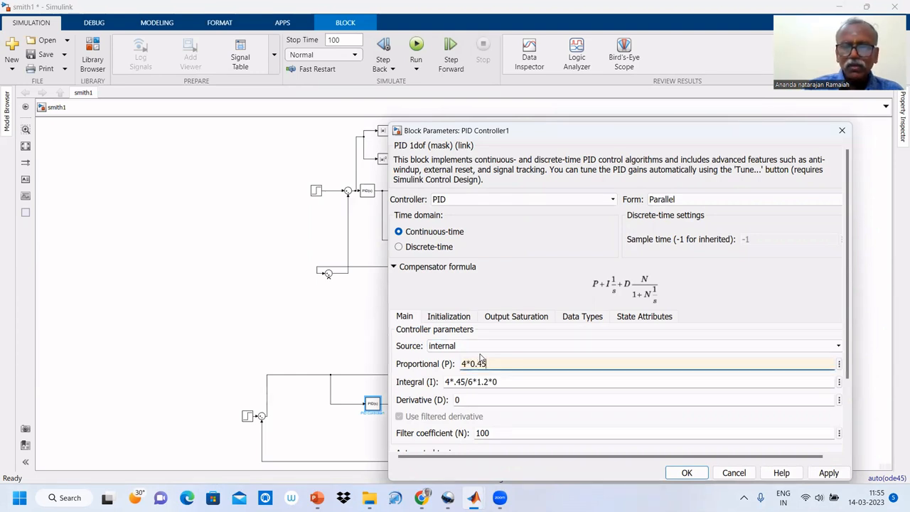
Set the integral gain of the lower loop's PID controller to 4*.45/6*1.2 and accept the parameters.
key(Tab)
key(BackSpace)
key(BackSpace)
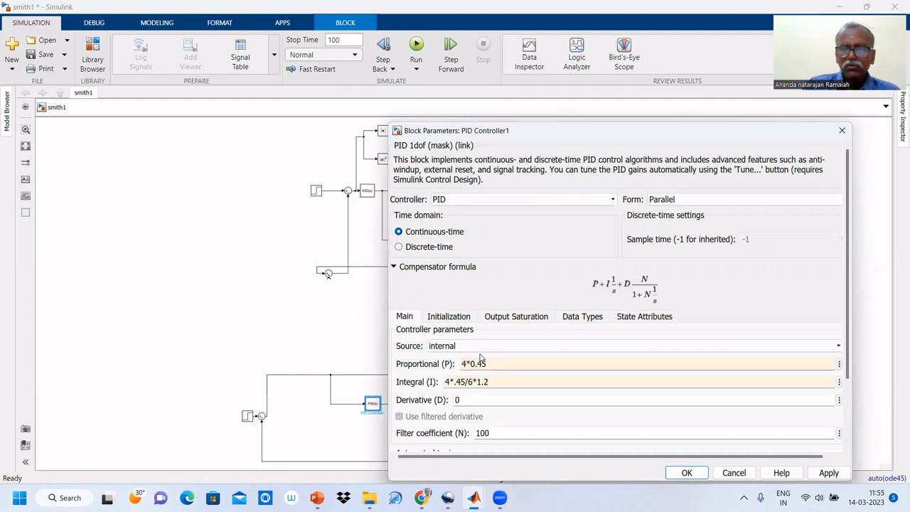
click(692, 475)
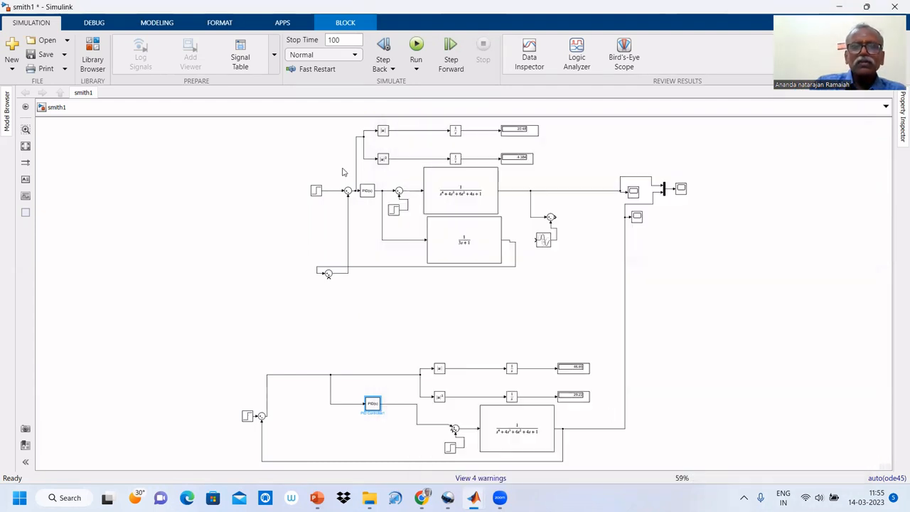
Run the simulation, compare both loop responses in the scope fed by the multiplexer, and return to the smith1 model.
click(416, 47)
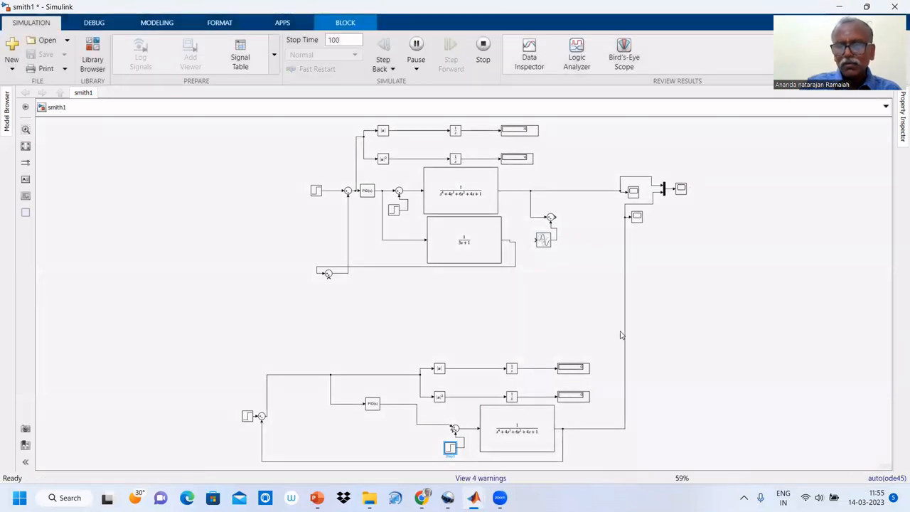
click(681, 189)
double_click(681, 189)
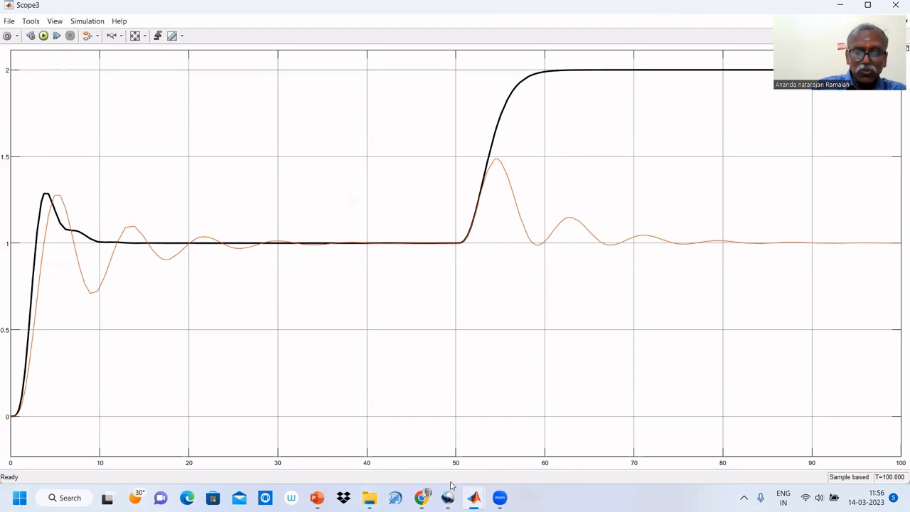
mouse_move(473, 497)
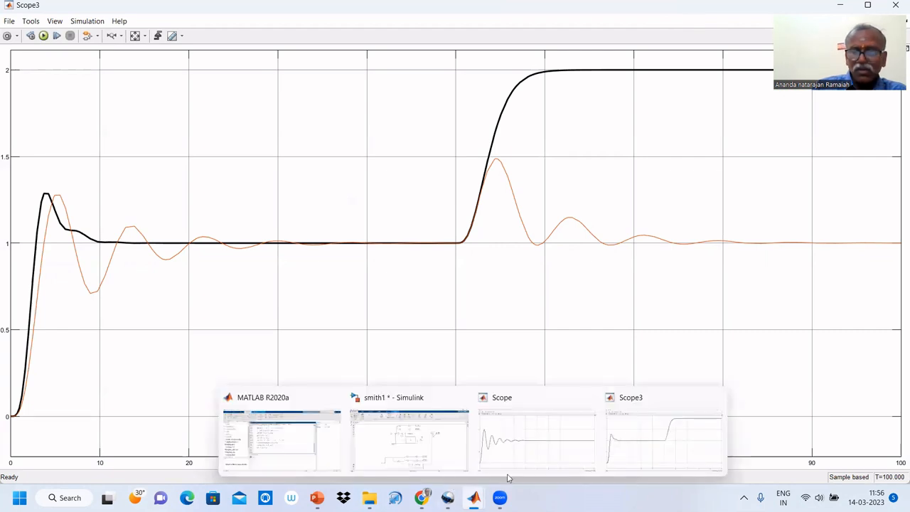
click(651, 448)
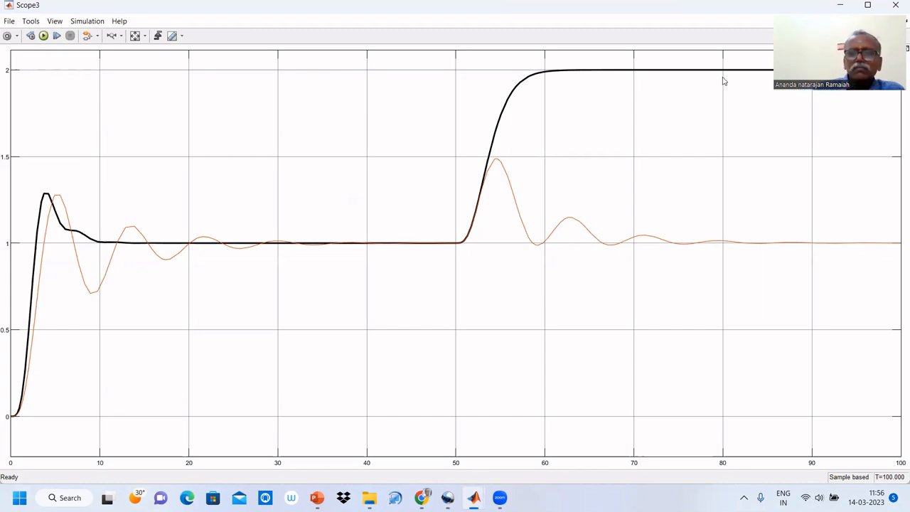
click(841, 6)
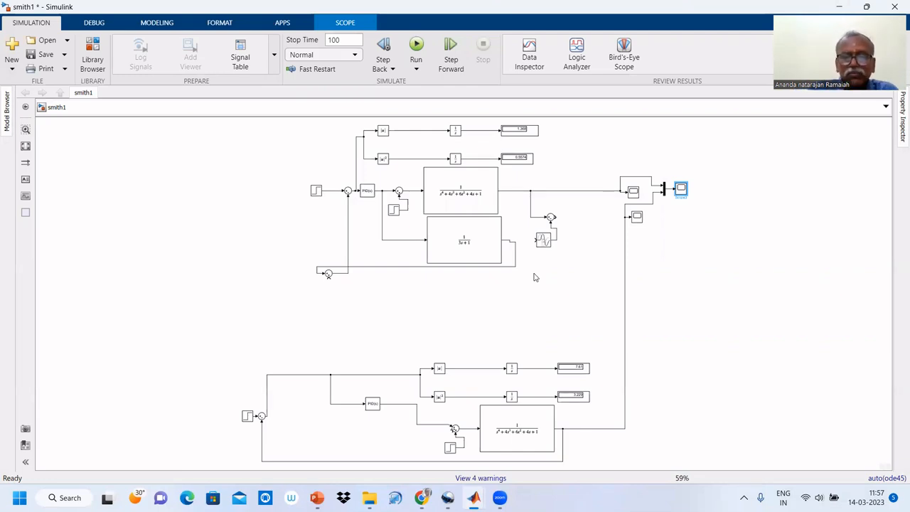
Connect the first-order model's output to the transport delay block and set its time delay to 1.345.
drag(533, 240, 517, 247)
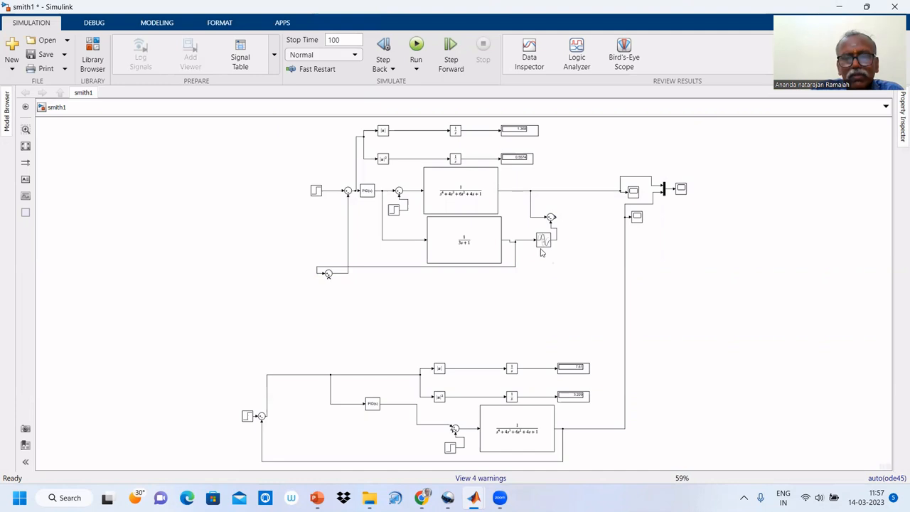
click(544, 242)
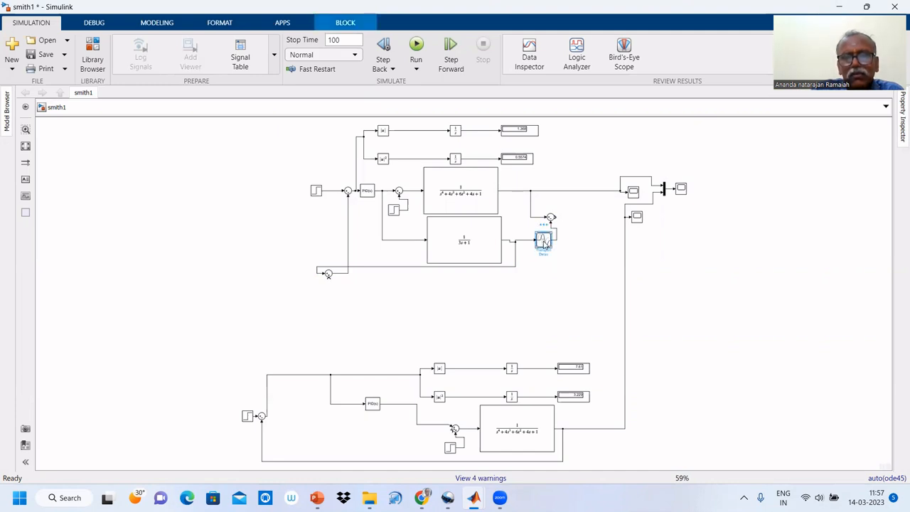
double_click(544, 242)
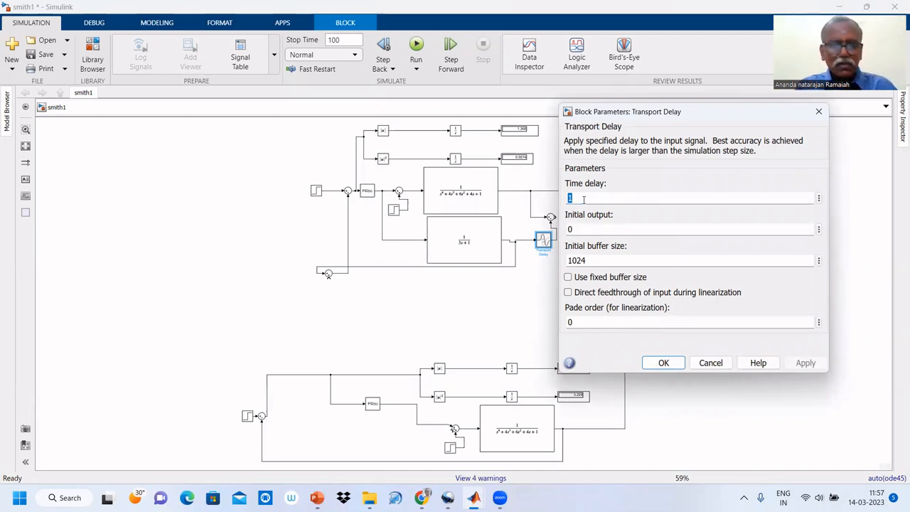
text(1.346)
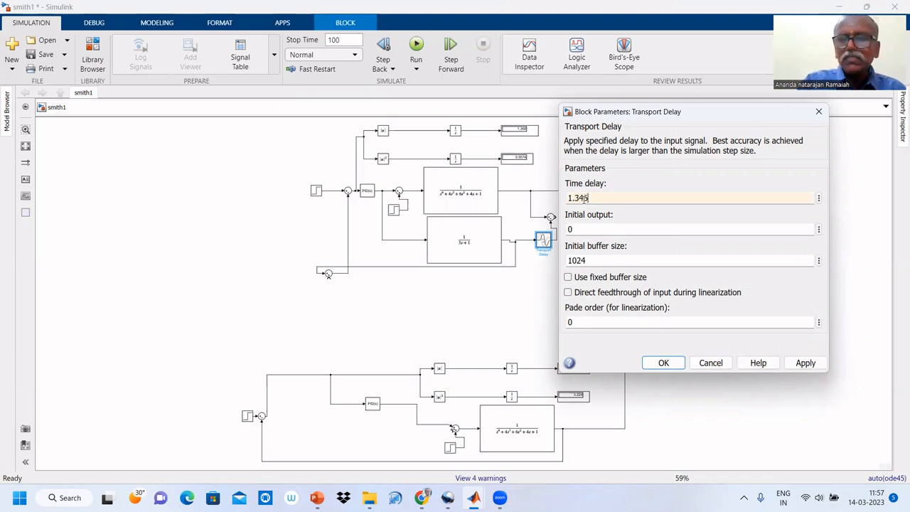
click(662, 362)
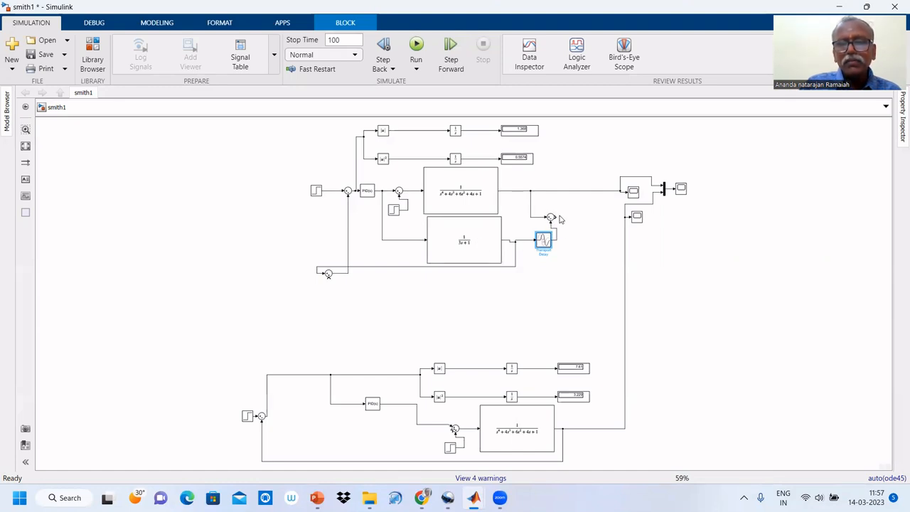
Connect the output of the sum block above the transport delay to the open input of the upper loop's feedback sum block.
drag(552, 217, 334, 284)
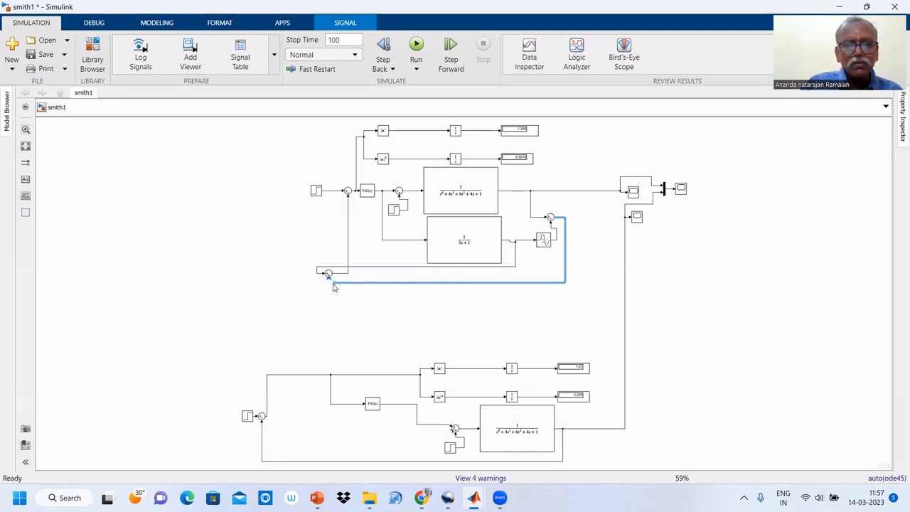
click(329, 277)
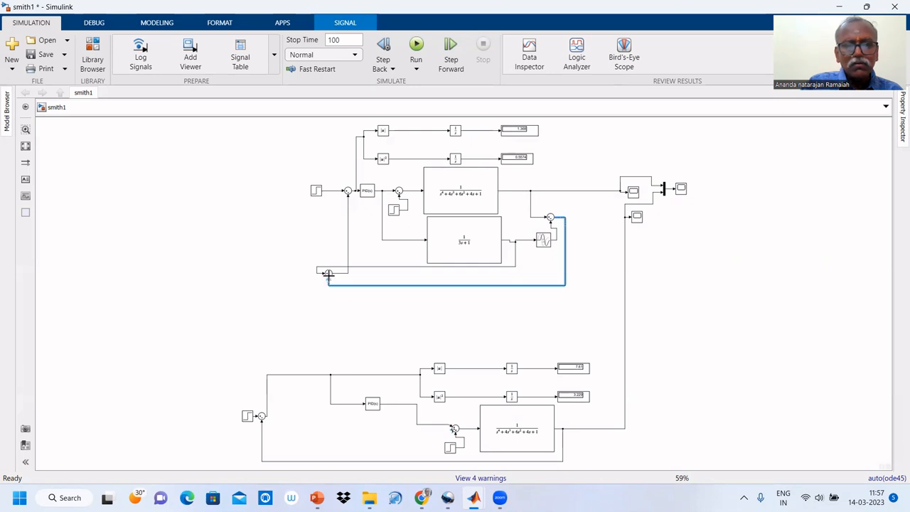
click(382, 306)
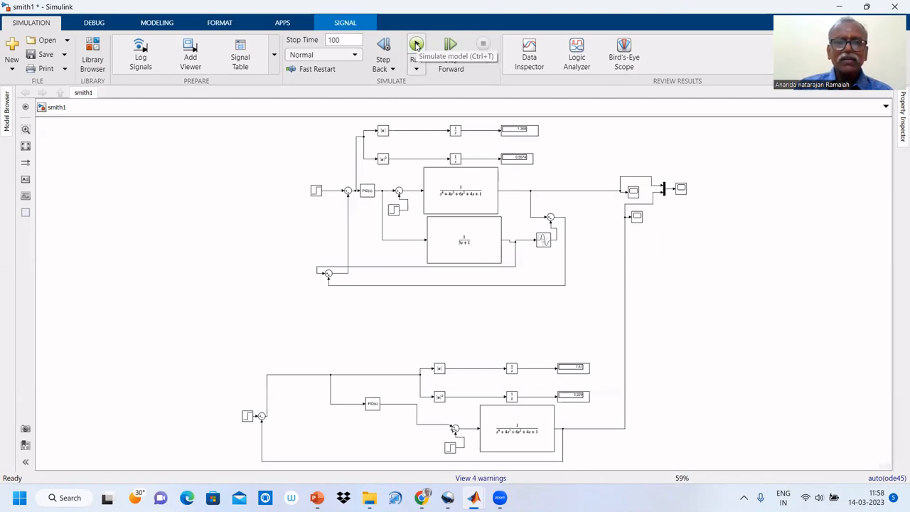
Simulate the completed Smith predictor loop, view both responses in the combined scope, and go back to the model.
click(417, 45)
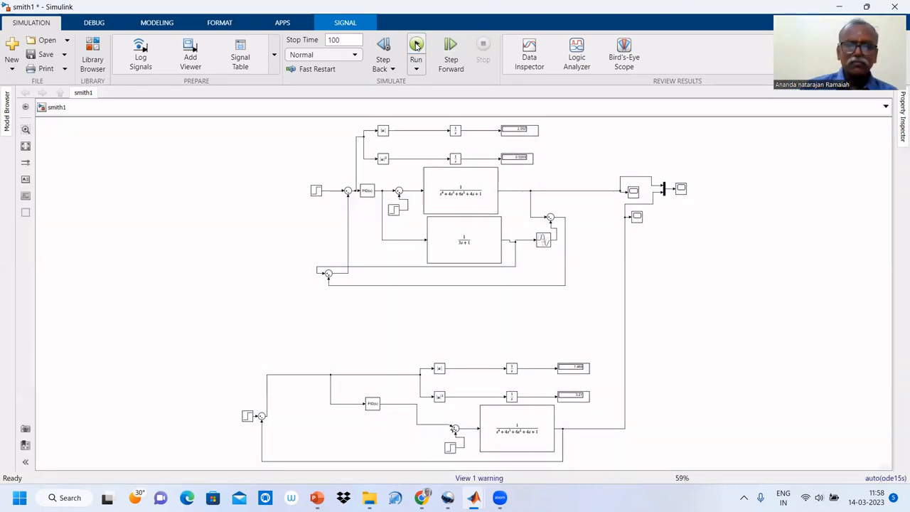
double_click(681, 189)
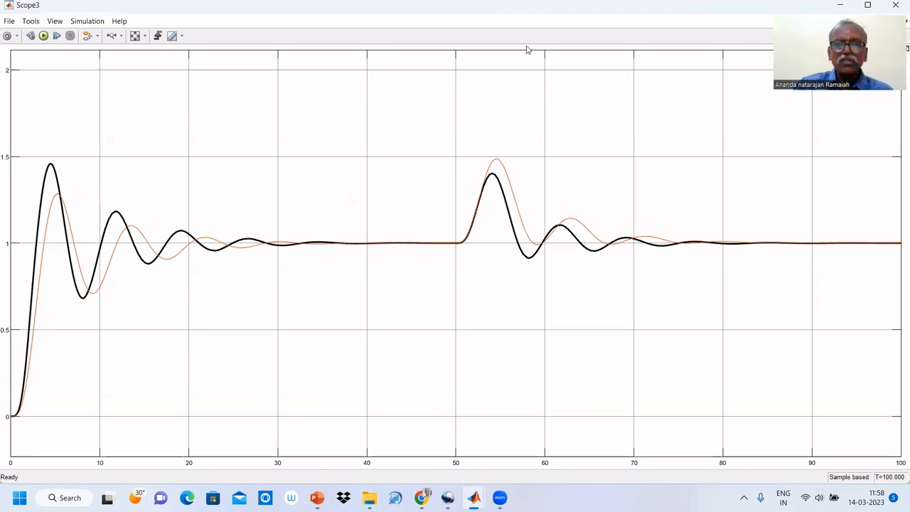
click(842, 6)
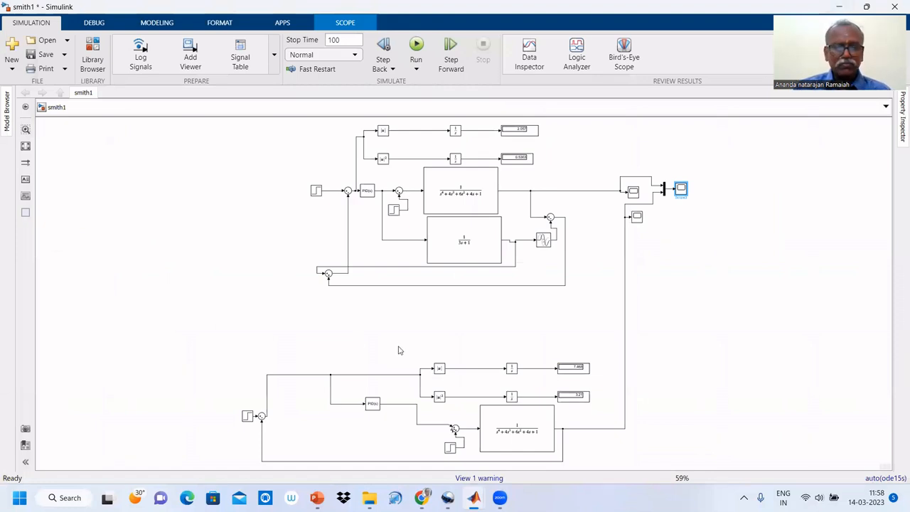
Set the proportional gain of the lower loop's PID controller to 4.
click(374, 408)
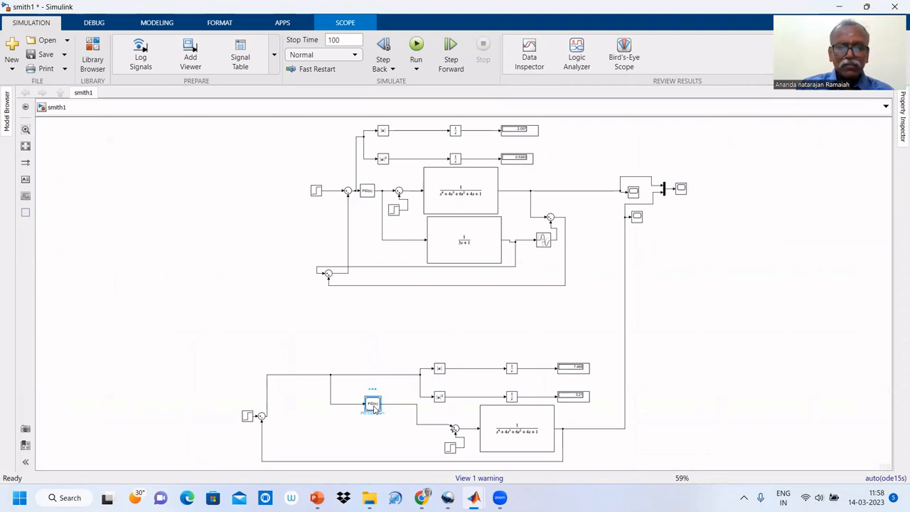
double_click(374, 408)
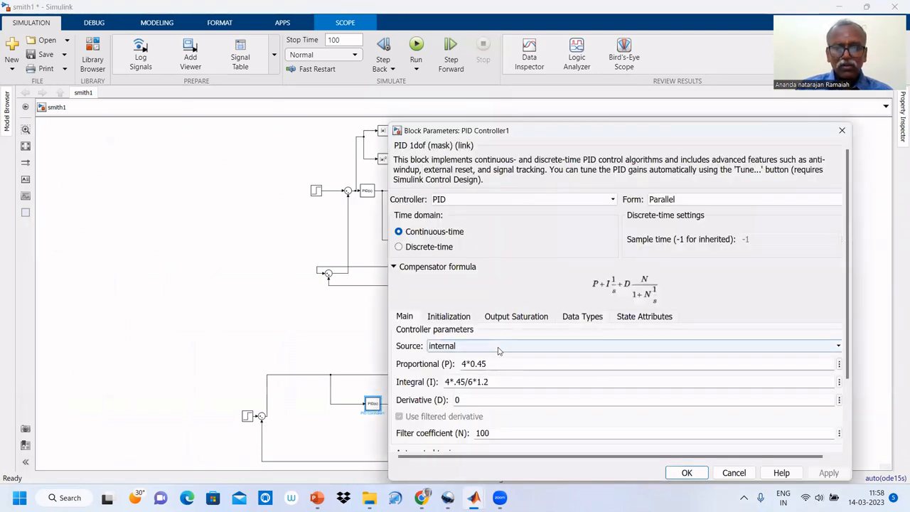
key(Tab)
key(Tab)
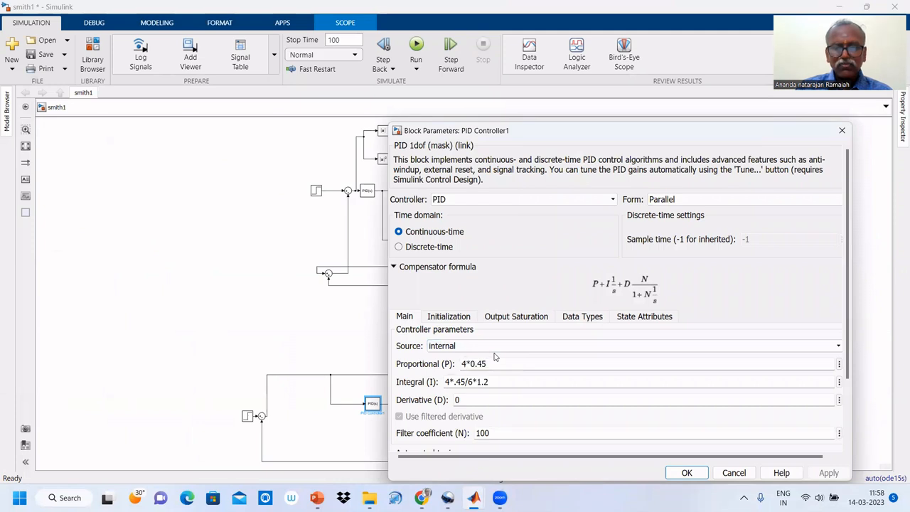
key(BackSpace)
key(BackSpace)
key(BackSpace)
key(BackSpace)
key(BackSpace)
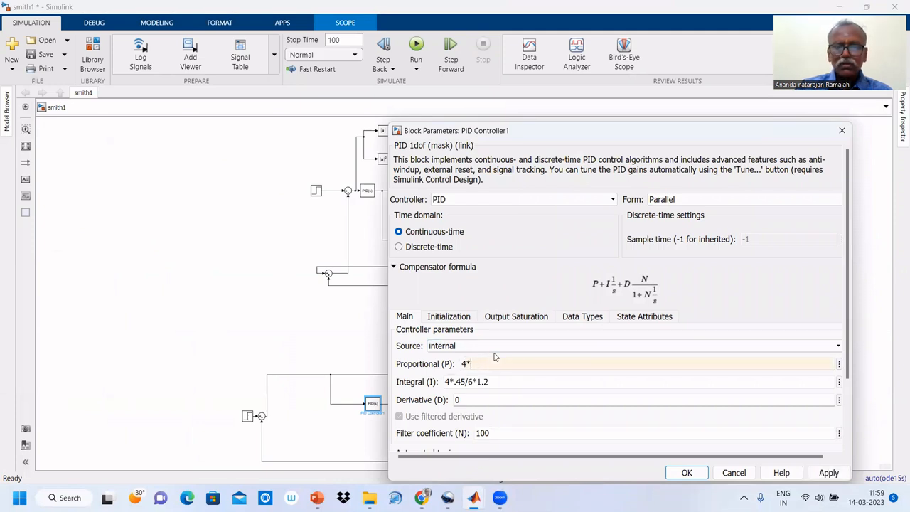
click(687, 474)
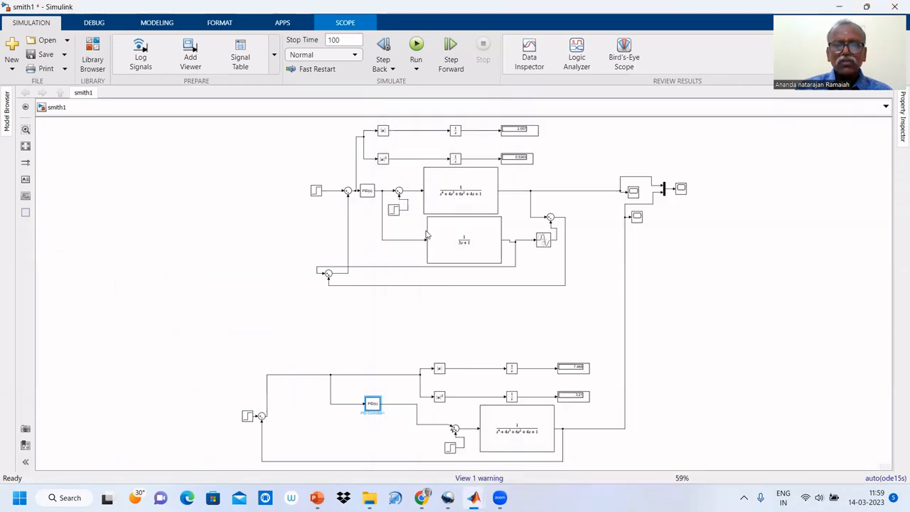
Set the proportional gain of the upper loop's PID controller to 4.
click(367, 193)
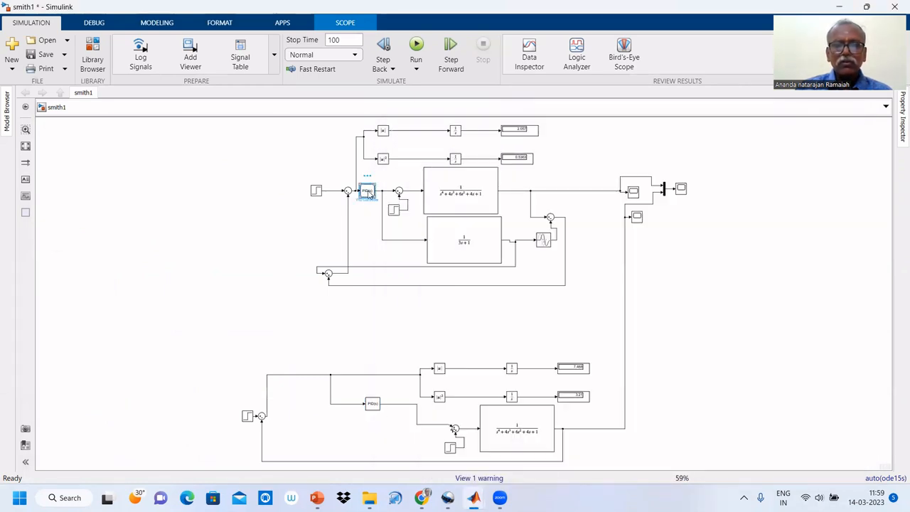
double_click(366, 192)
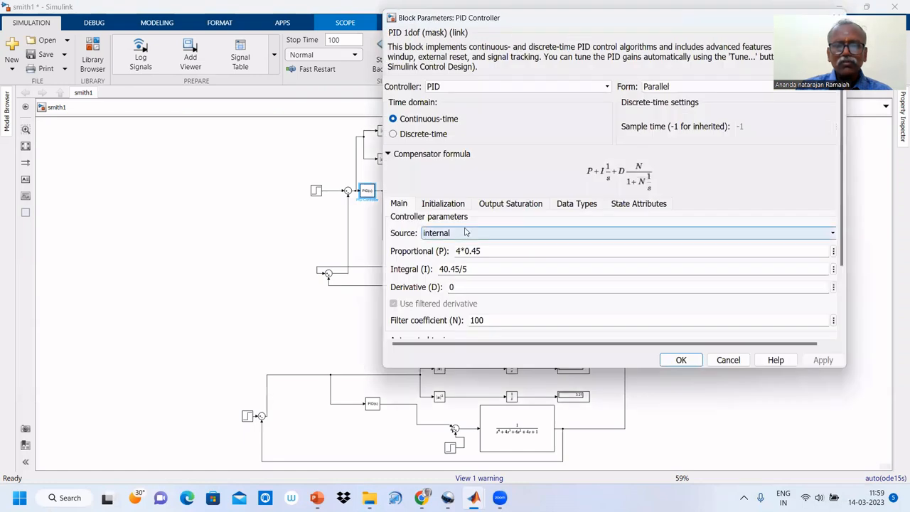
triple_click(487, 251)
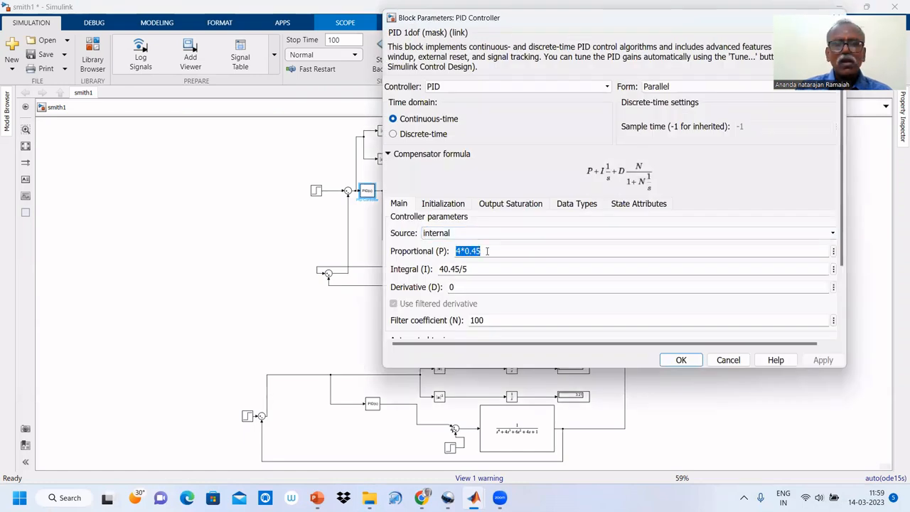
click(487, 251)
key(BackSpace)
key(BackSpace)
key(BackSpace)
key(BackSpace)
key(BackSpace)
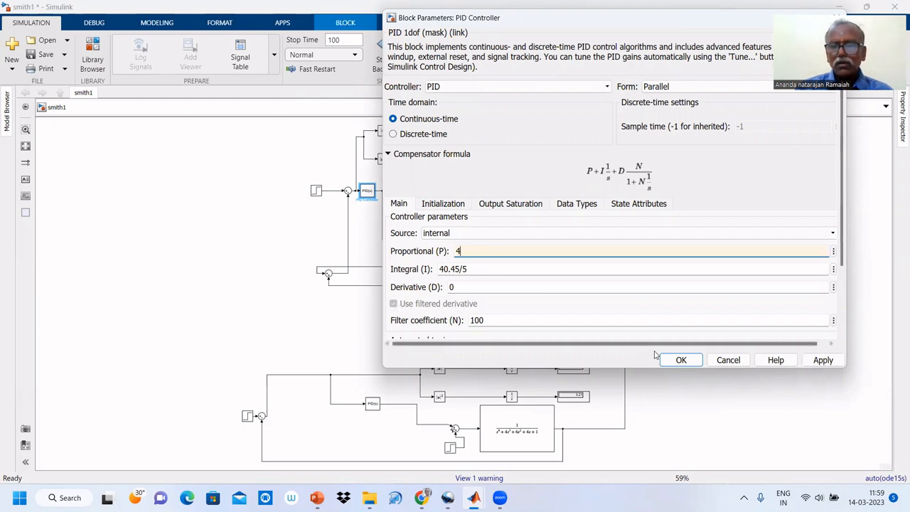
click(660, 356)
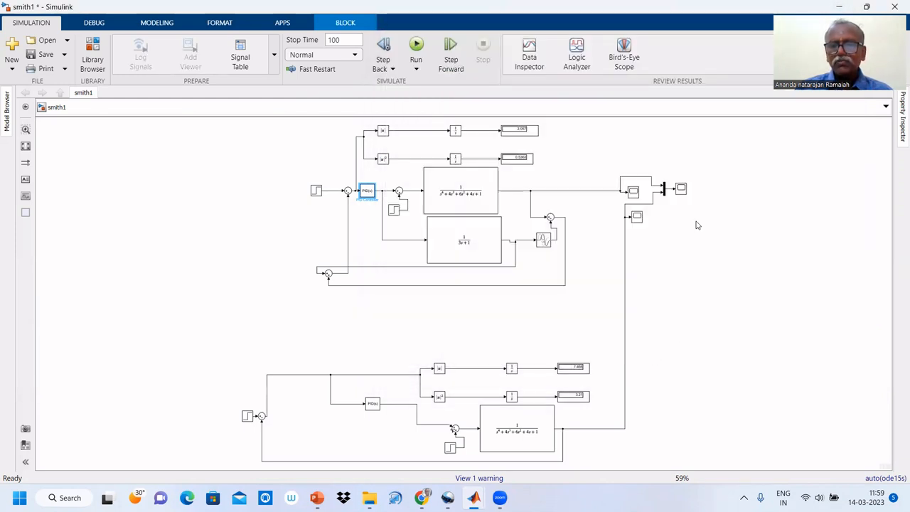
Run the simulation, view both loop responses in the combined scope, and return to the model.
key(ctrl+t)
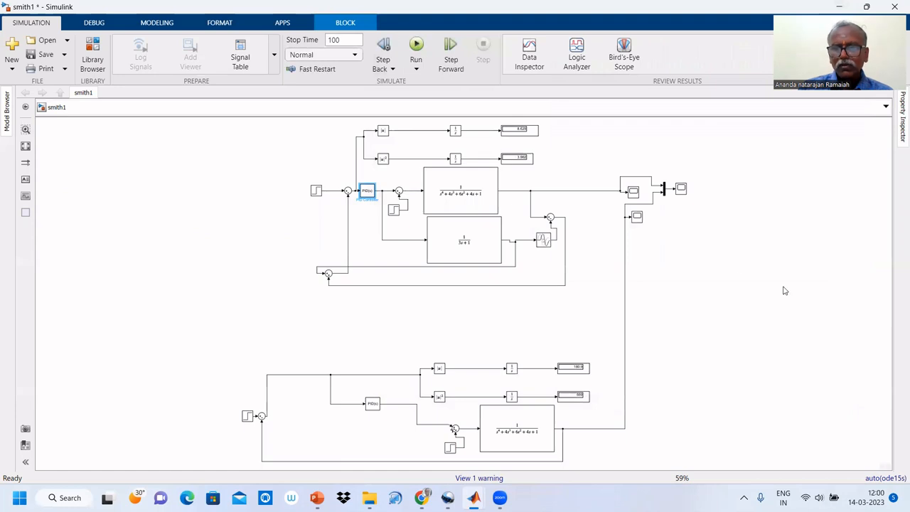
click(681, 189)
double_click(680, 189)
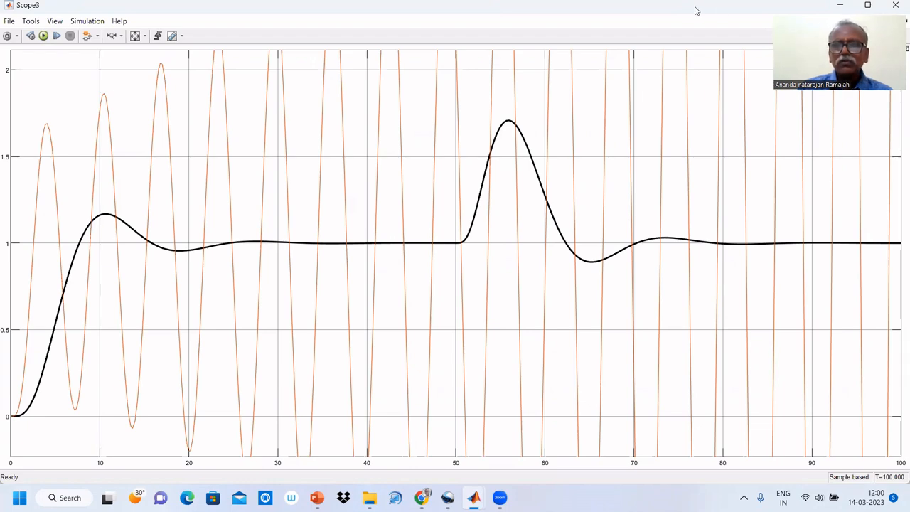
click(840, 6)
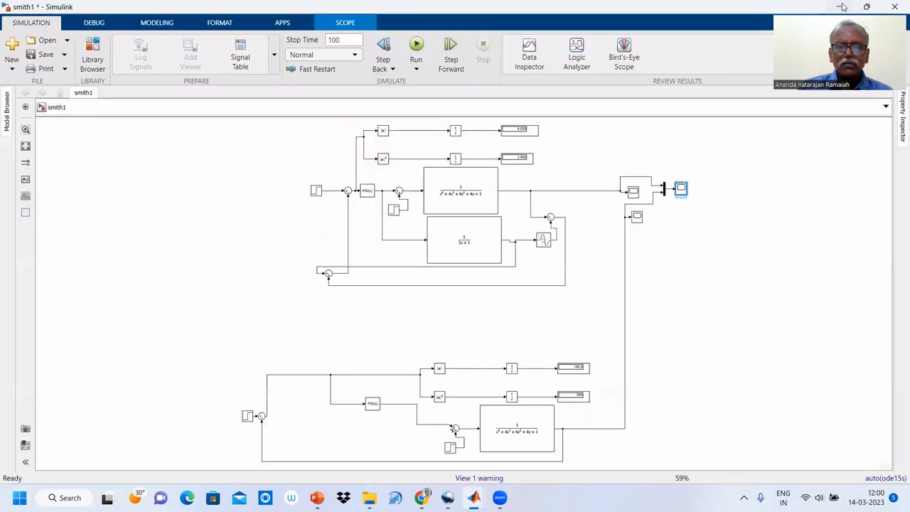
Check the gains of the upper loop's PID controller and close its parameters.
click(367, 192)
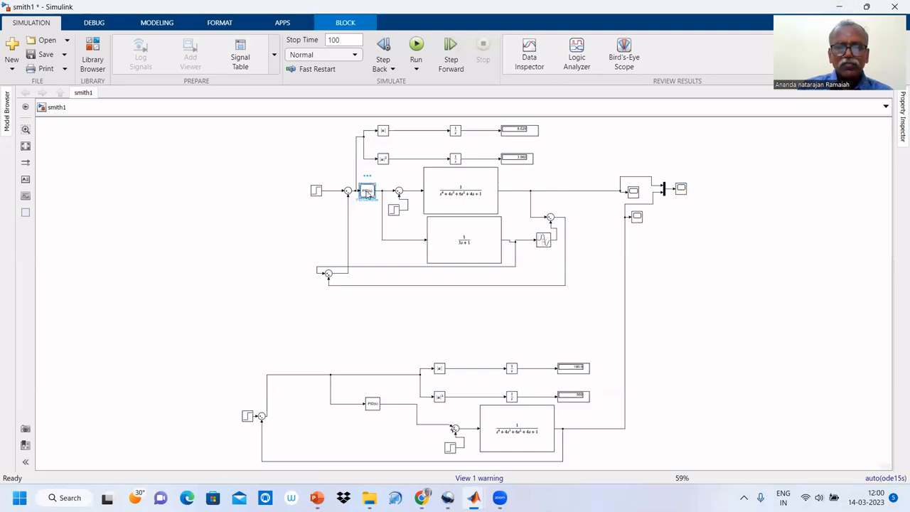
double_click(367, 192)
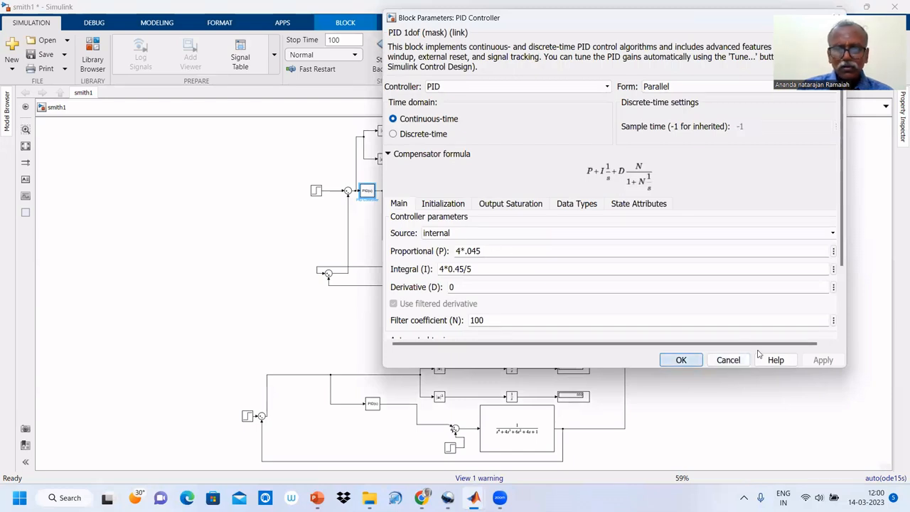
key(Return)
Set the proportional gain of the lower loop's PID controller to 4*.045.
click(371, 405)
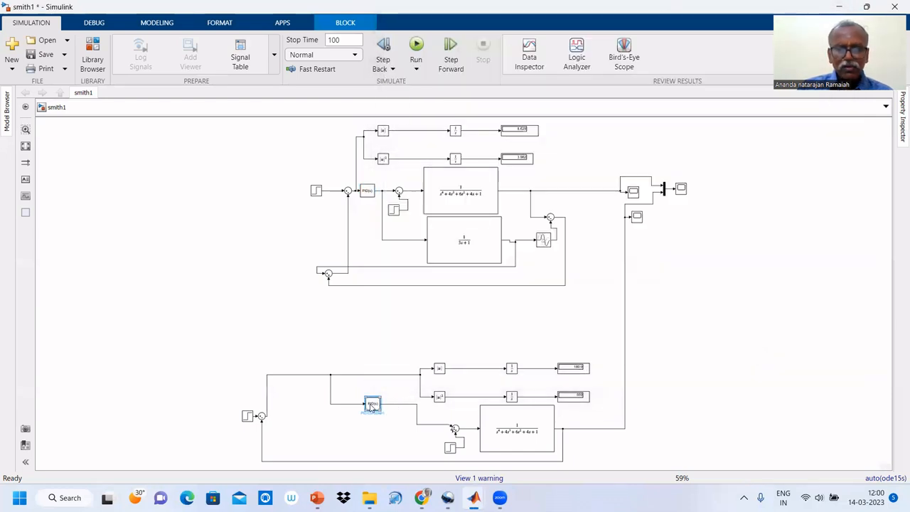
double_click(371, 406)
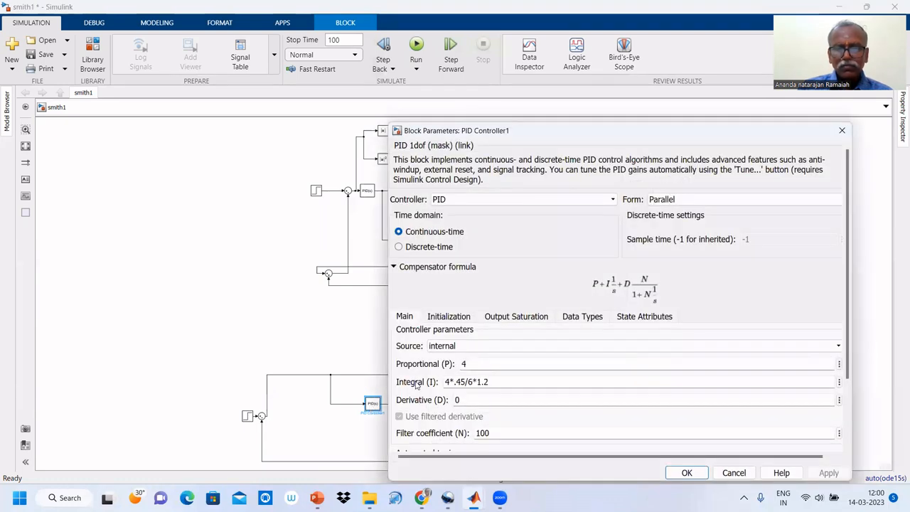
key(Right)
text(*.045)
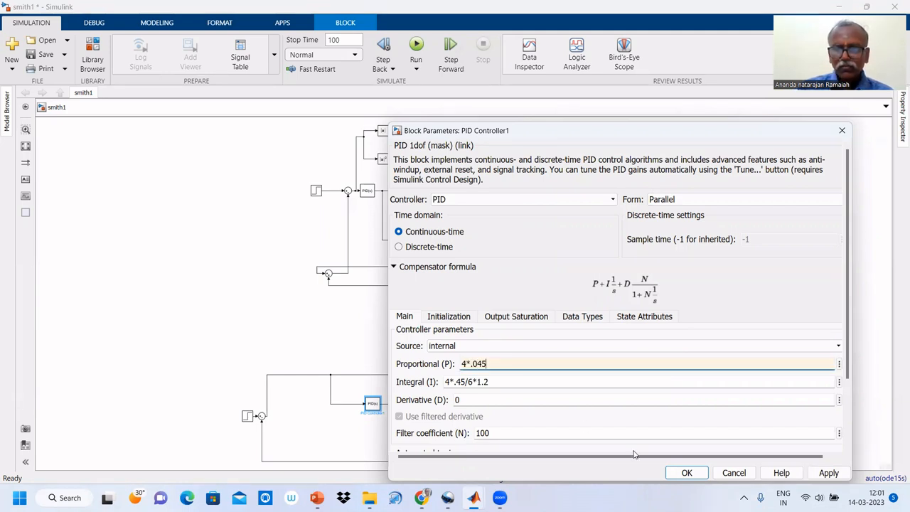
click(685, 473)
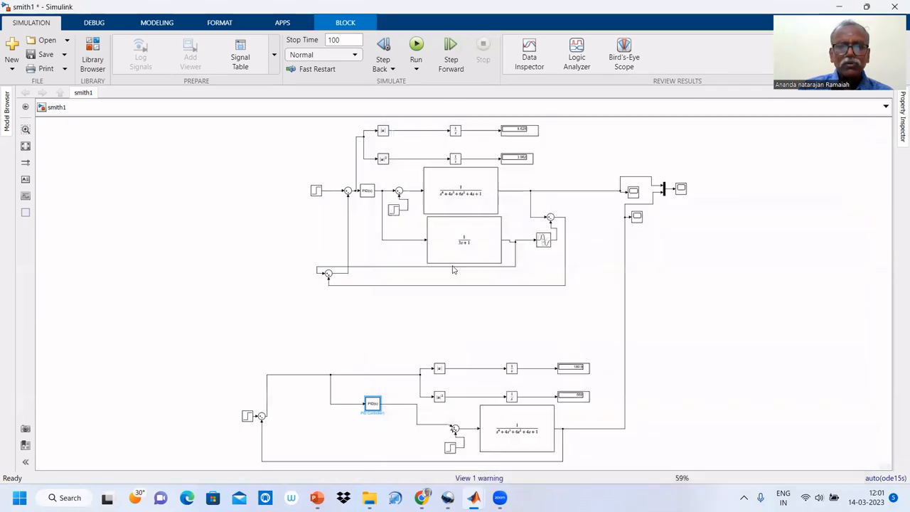
Recheck the proportional and integral gains of the upper loop's PID controller against the lower loop's settings.
click(370, 193)
double_click(369, 193)
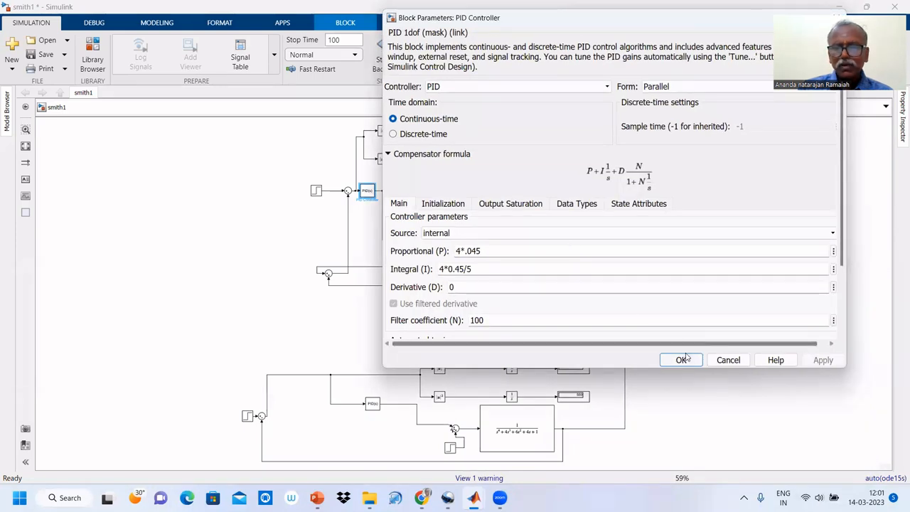
click(681, 359)
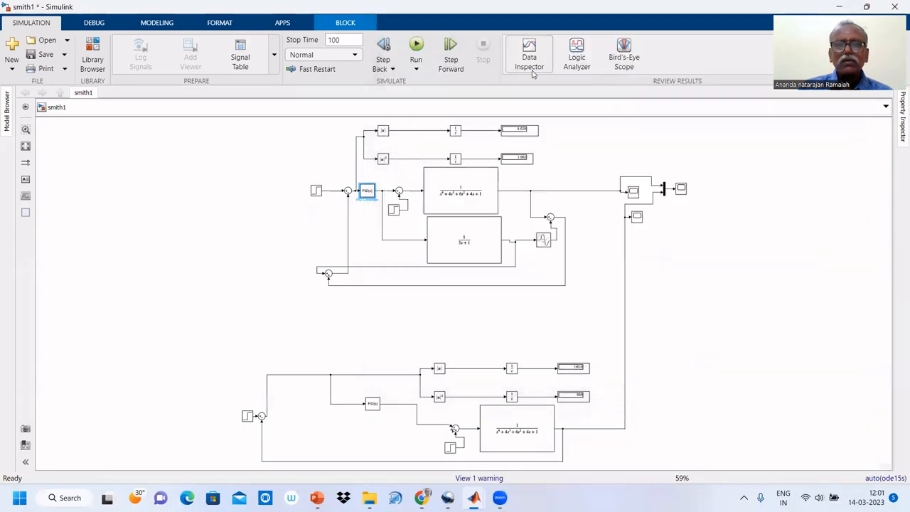
Simulate the model with the revised lower-loop gain and compare both responses in the combined scope.
click(417, 45)
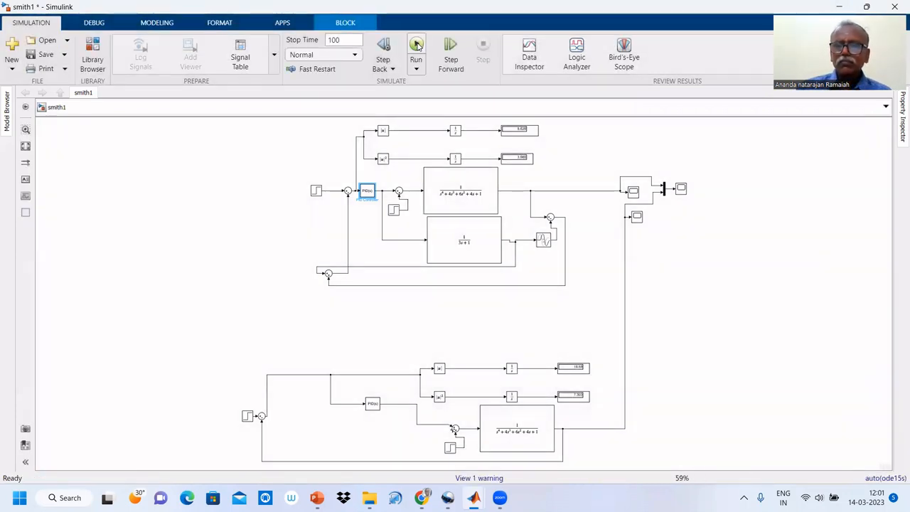
click(681, 189)
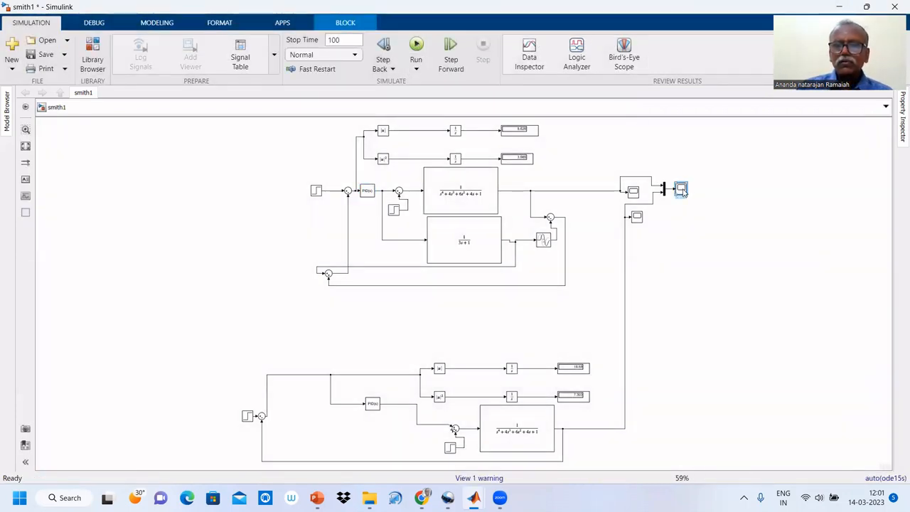
double_click(681, 190)
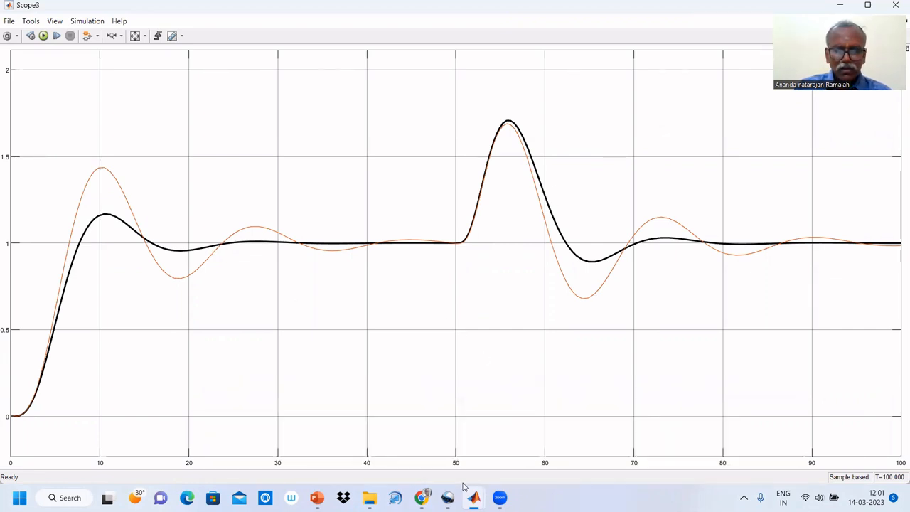
mouse_move(447, 497)
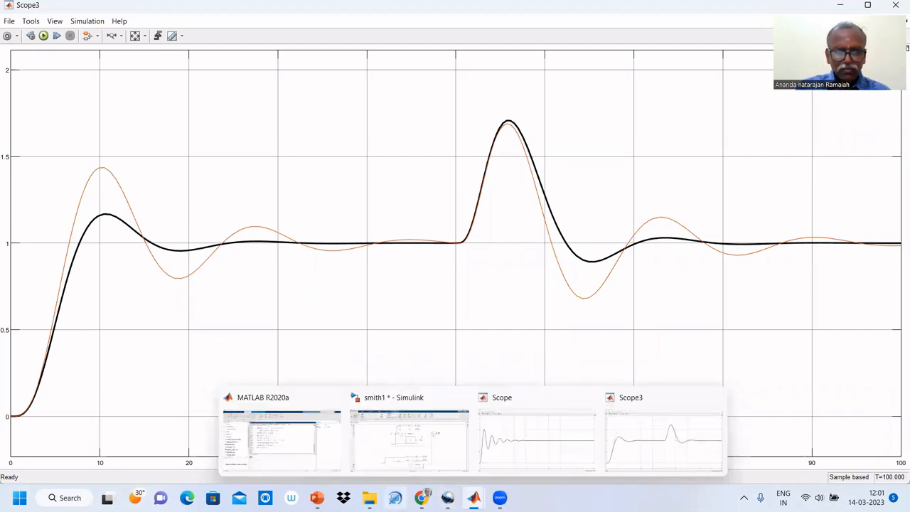
click(447, 498)
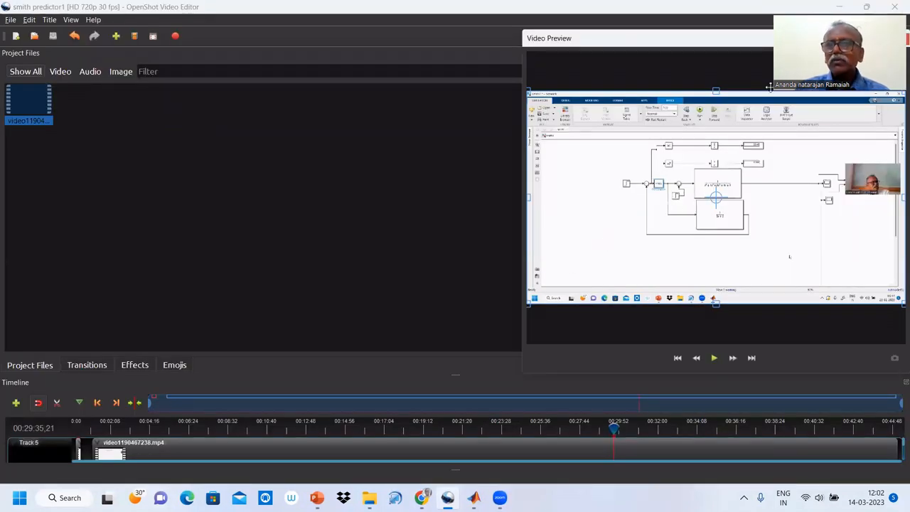
click(837, 7)
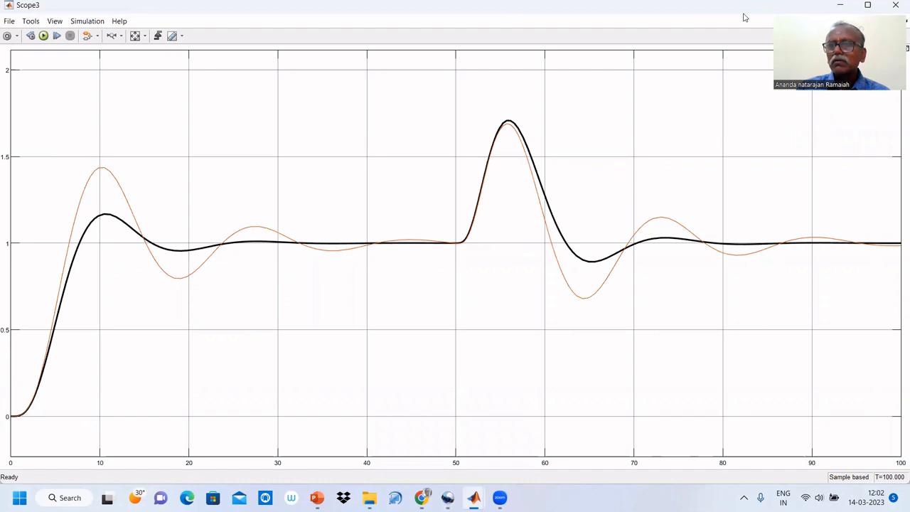
Close the combined scope and set the proportional gain of the upper loop's PID controller to 40.
click(894, 7)
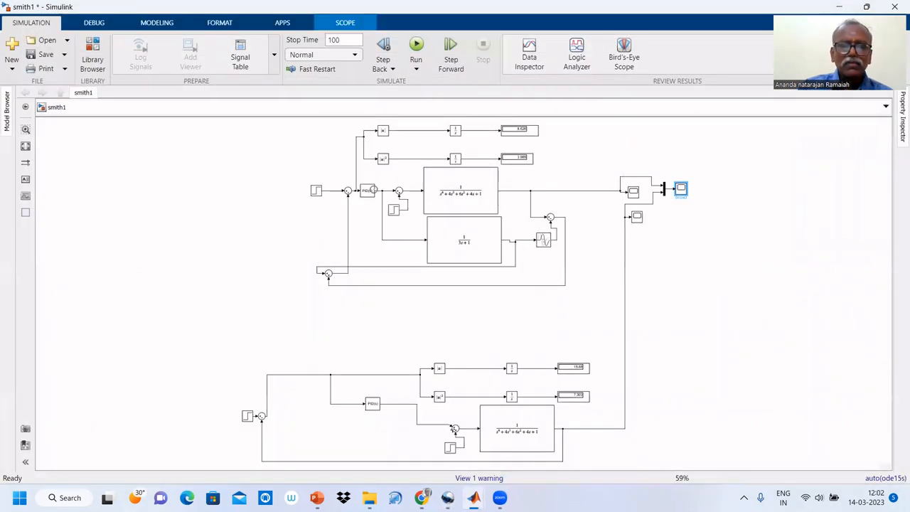
click(366, 193)
double_click(366, 192)
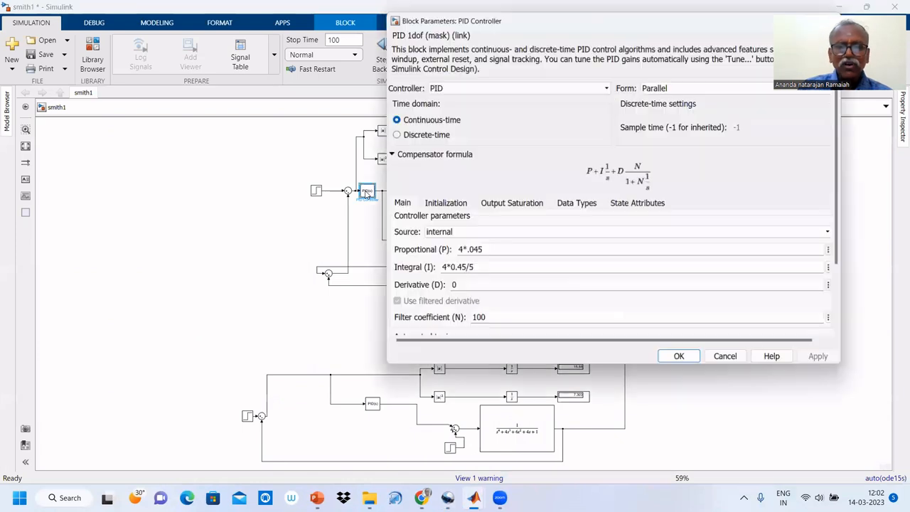
click(463, 250)
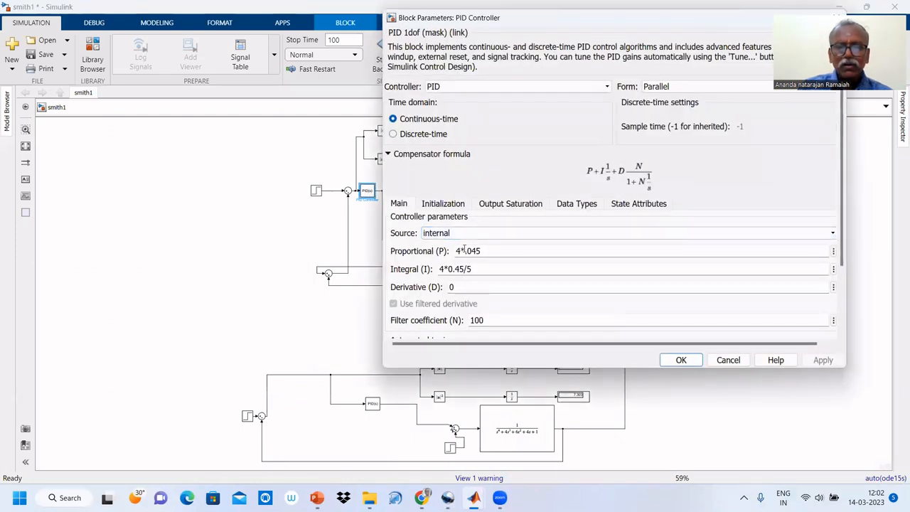
double_click(480, 250)
click(482, 251)
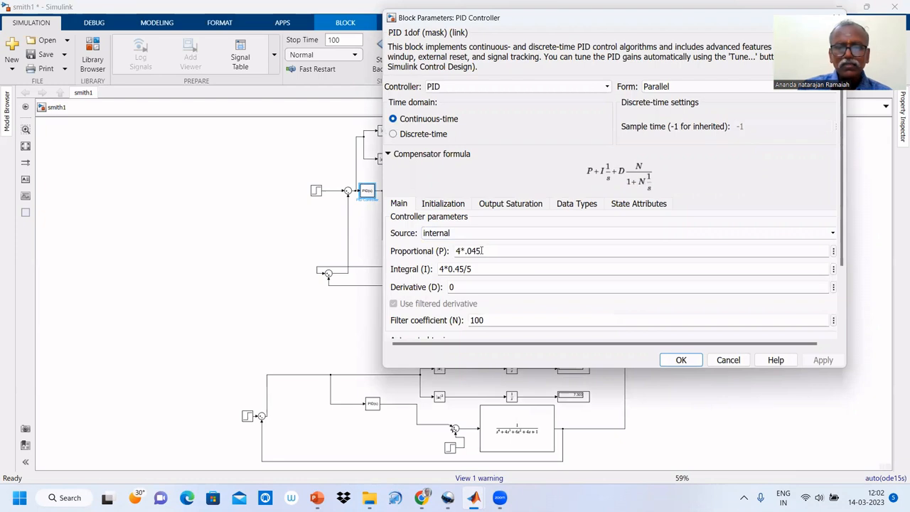
key(BackSpace)
key(BackSpace)
key(BackSpace)
key(BackSpace)
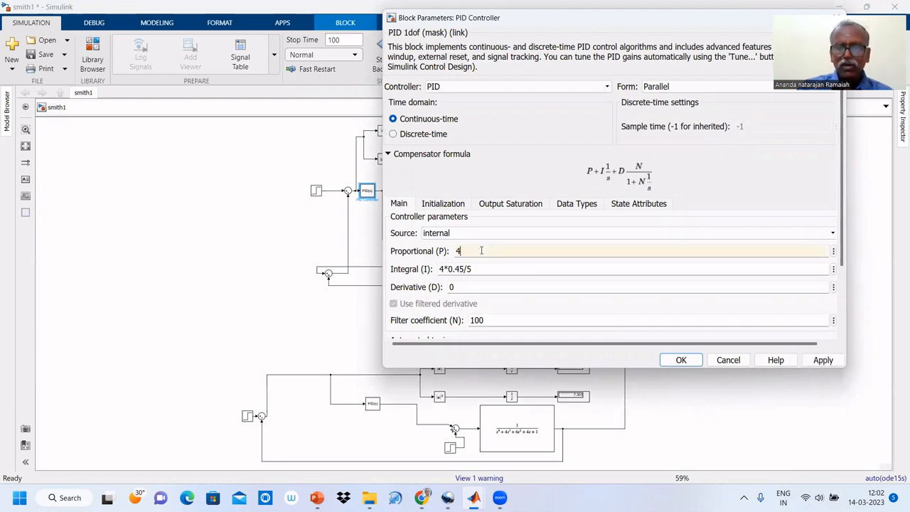
Set the integral gain of the upper loop's PID controller to 40*0.45/5 and accept the parameters.
double_click(444, 269)
click(444, 269)
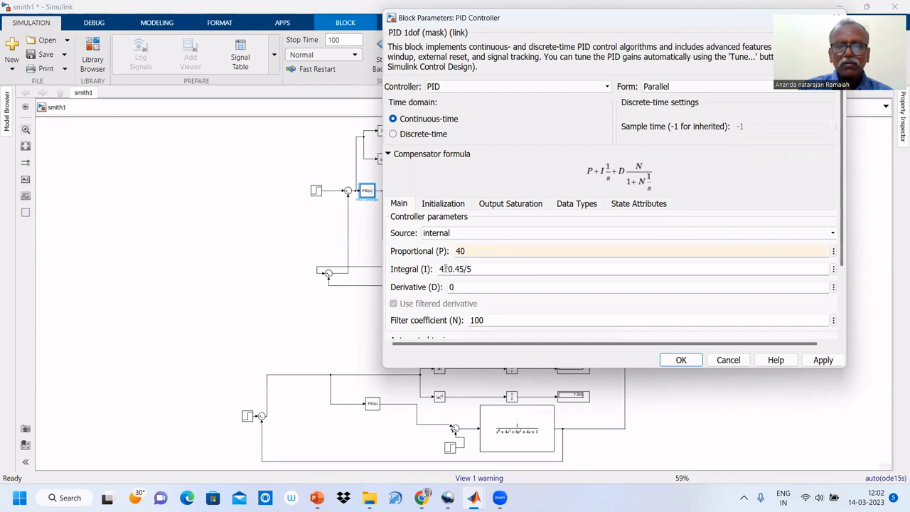
text(0)
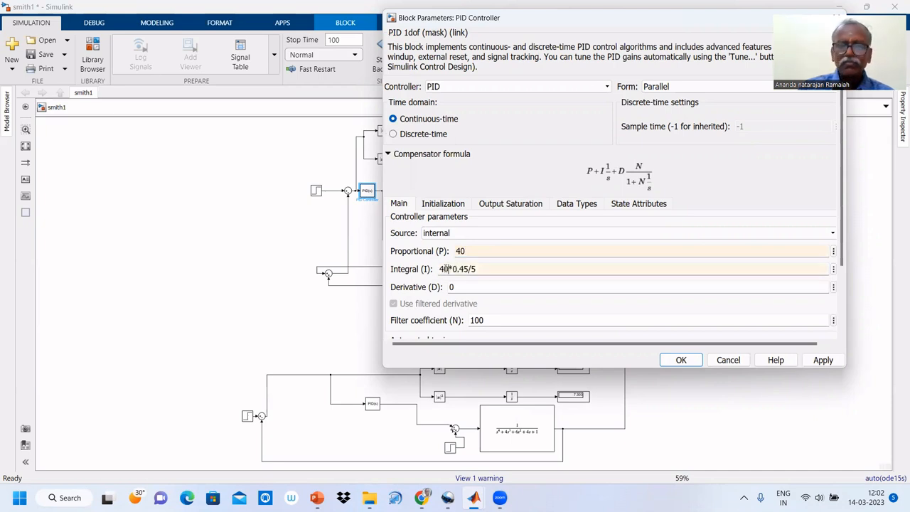
click(675, 357)
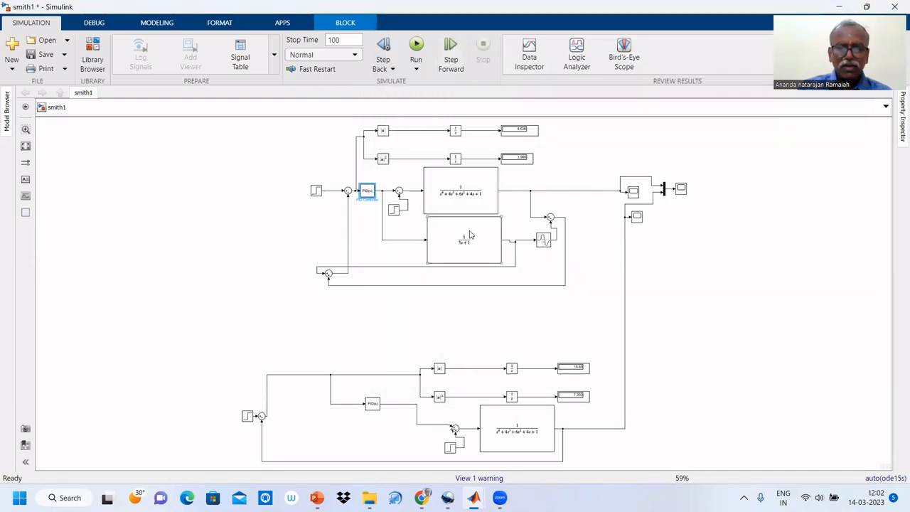
Simulate the model with the higher upper-loop gains, compare both responses in the combined scope, and return to the model.
click(417, 44)
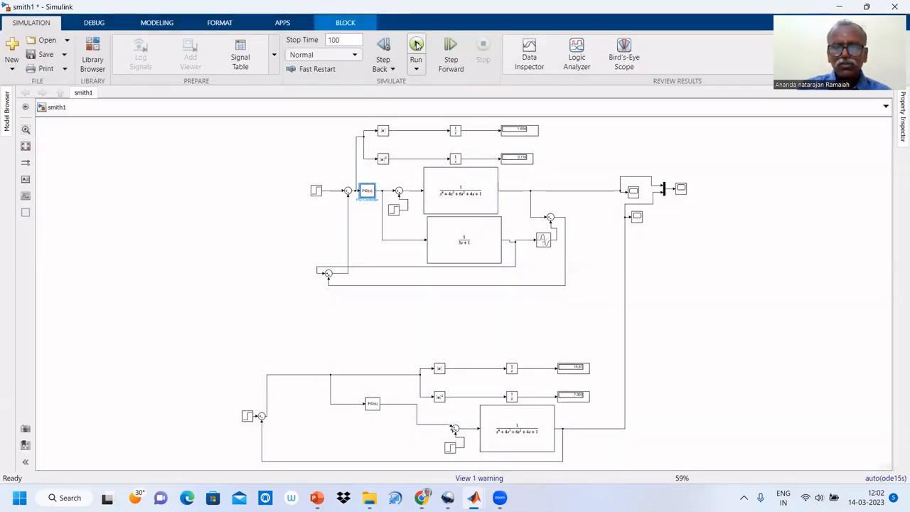
click(681, 189)
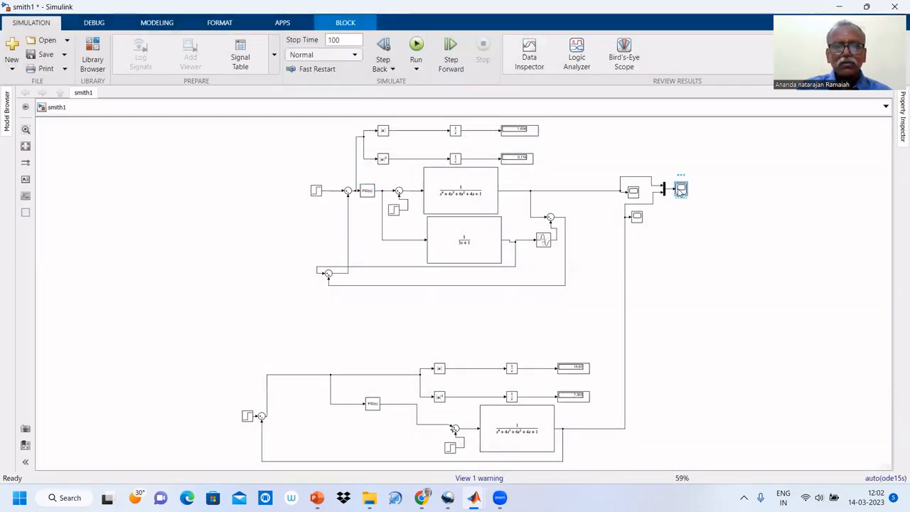
double_click(680, 190)
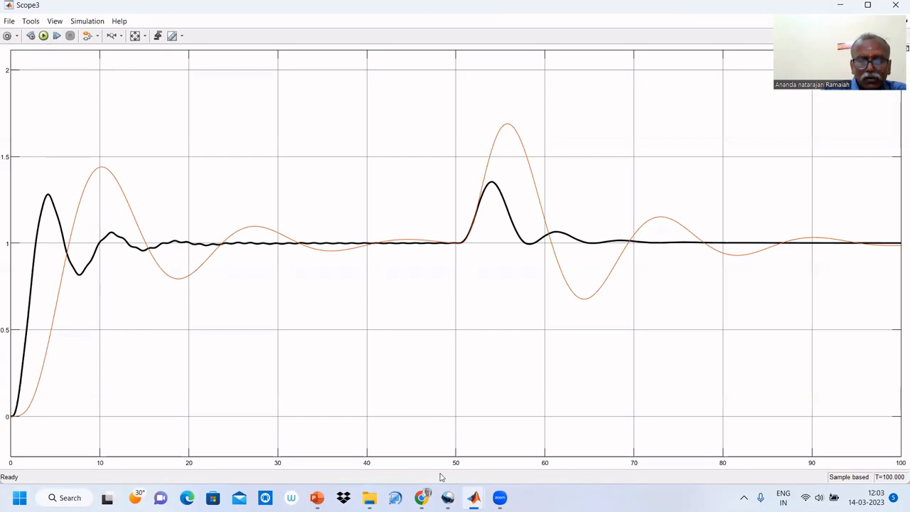
click(840, 5)
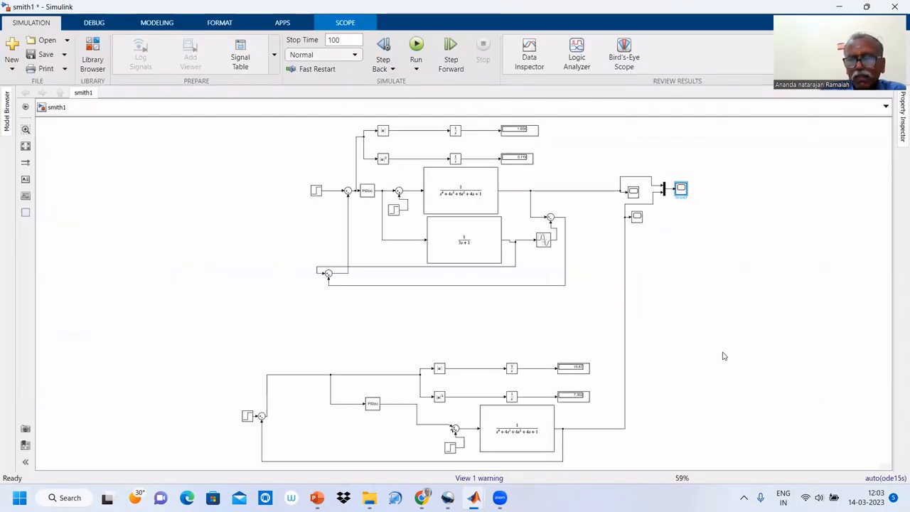